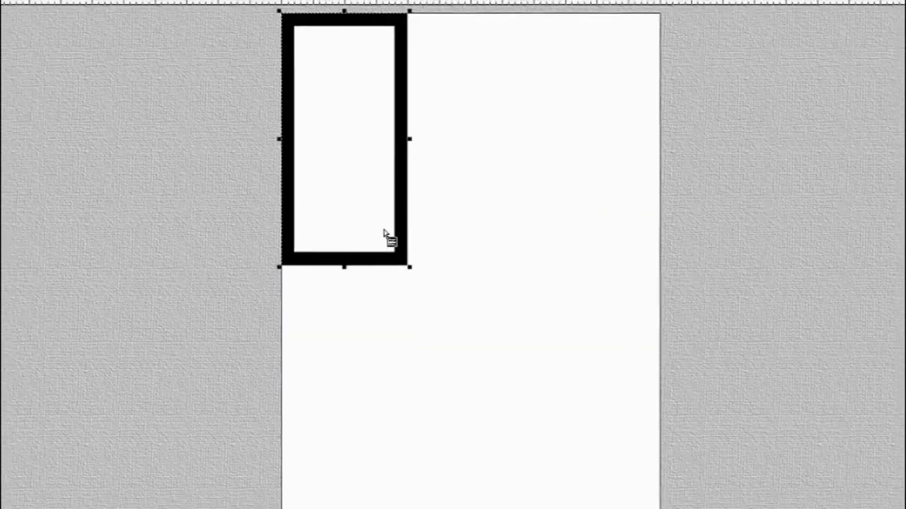
Step: Resize the black-bordered text box to slightly smaller than the page and center it, leaving a white margin all around
{"action": "left_click_drag", "start_coordinate": [409, 266], "coordinate": [651, 494]}
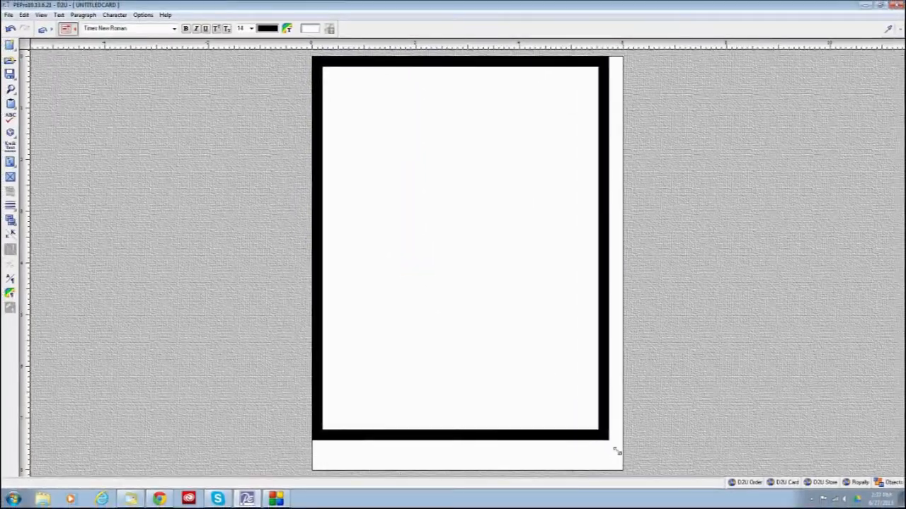
{"action": "left_click_drag", "start_coordinate": [616, 451], "coordinate": [627, 472]}
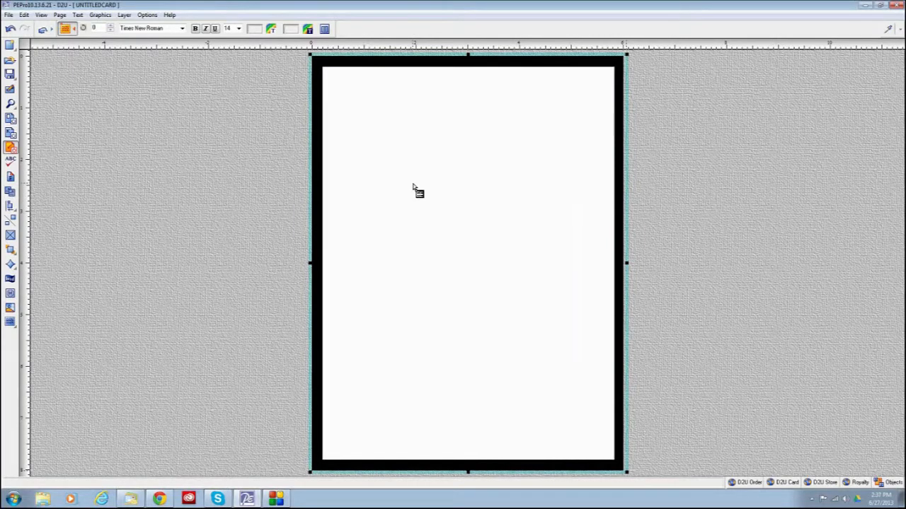
{"action": "left_click_drag", "start_coordinate": [310, 53], "coordinate": [327, 75]}
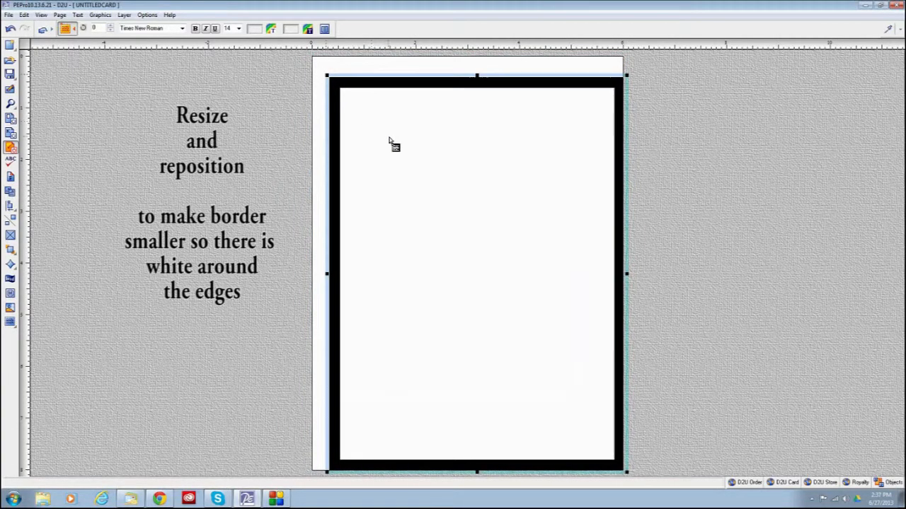
{"action": "left_click", "coordinate": [10, 205]}
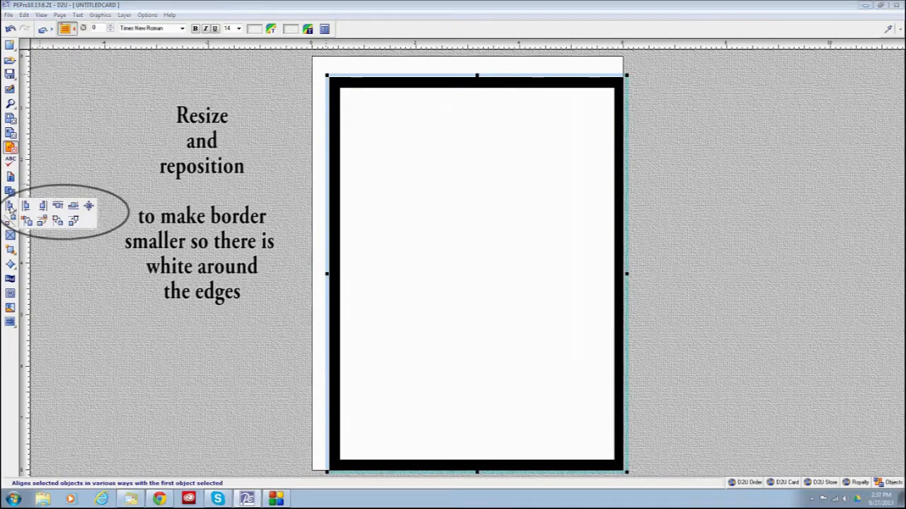
{"action": "left_click", "coordinate": [90, 207]}
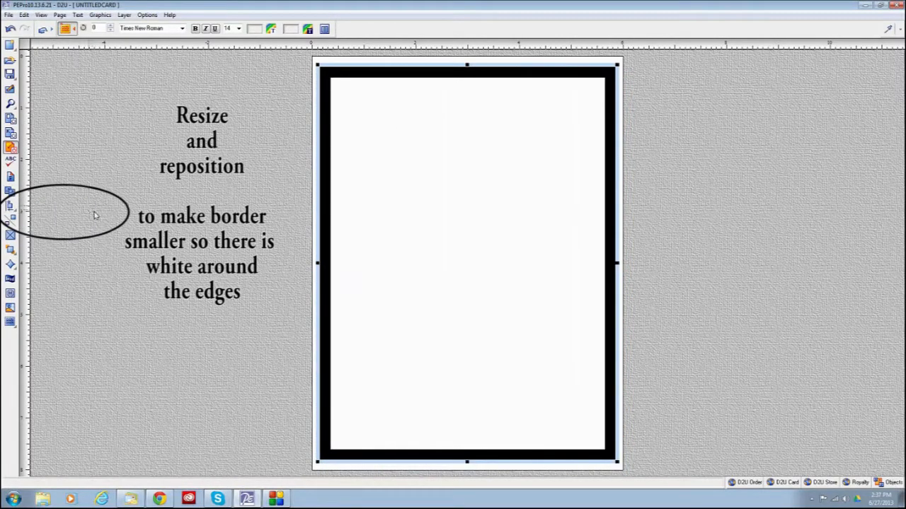
{"action": "left_click", "coordinate": [95, 215]}
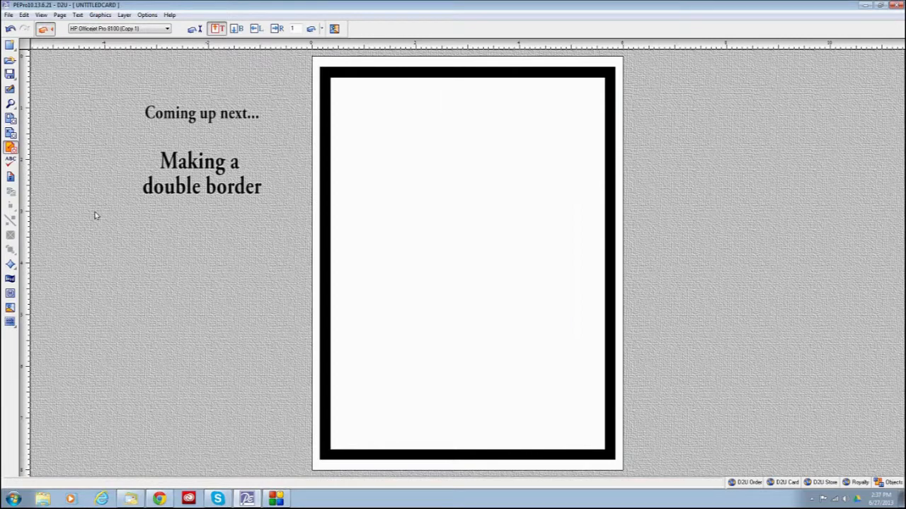
Step: Reduce the thickness of the text box's solid black border in its layout settings and deselect the box
{"action": "right_click", "coordinate": [380, 232]}
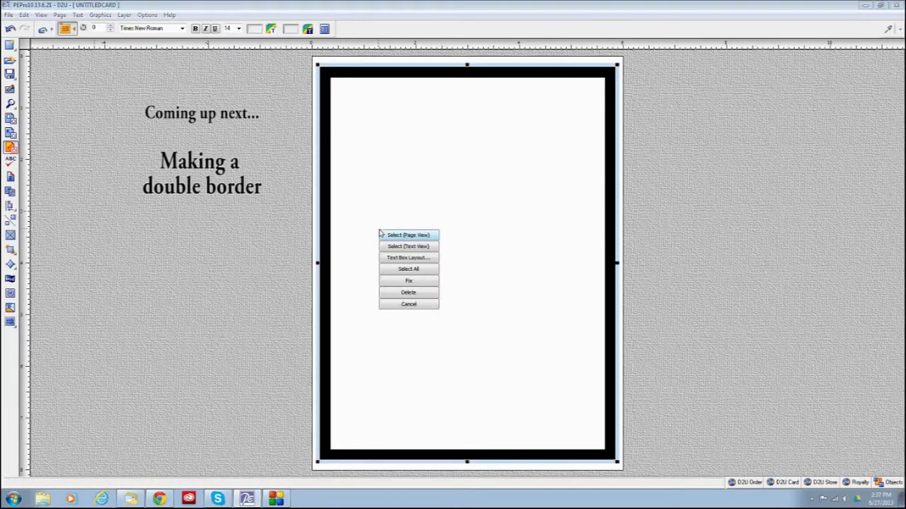
{"action": "left_click", "coordinate": [403, 259]}
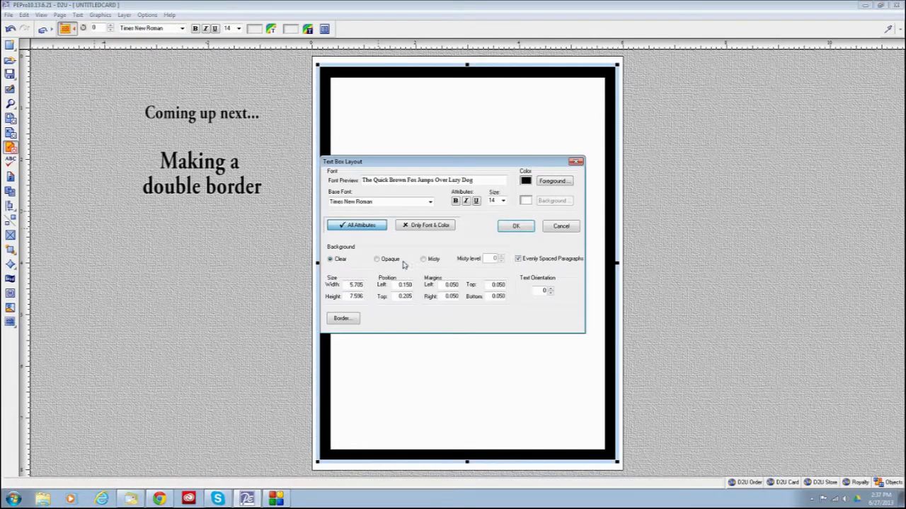
{"action": "left_click", "coordinate": [342, 319]}
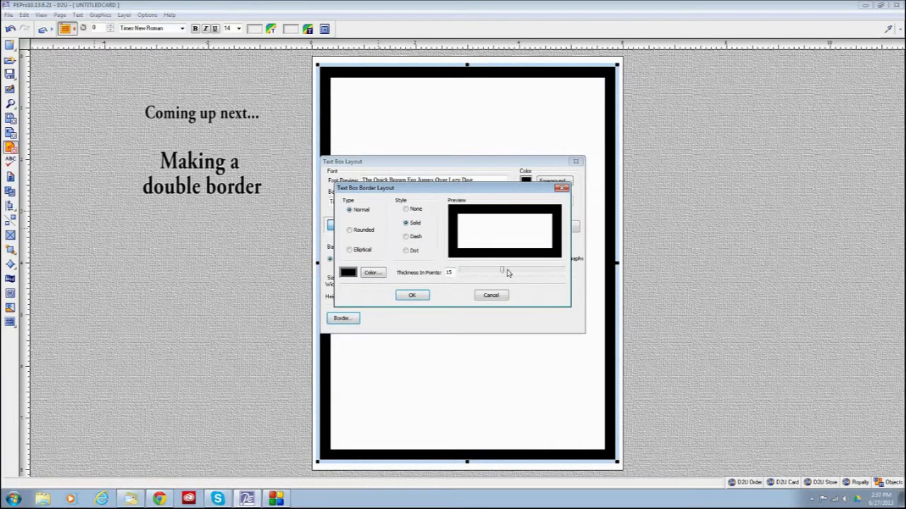
{"action": "left_click_drag", "start_coordinate": [502, 272], "coordinate": [477, 277]}
{"action": "left_click", "coordinate": [411, 297]}
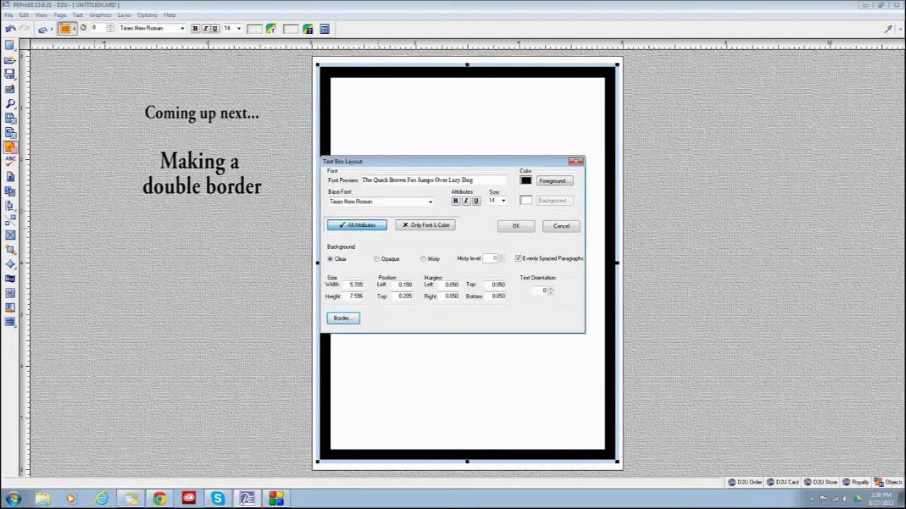
{"action": "left_click", "coordinate": [515, 226]}
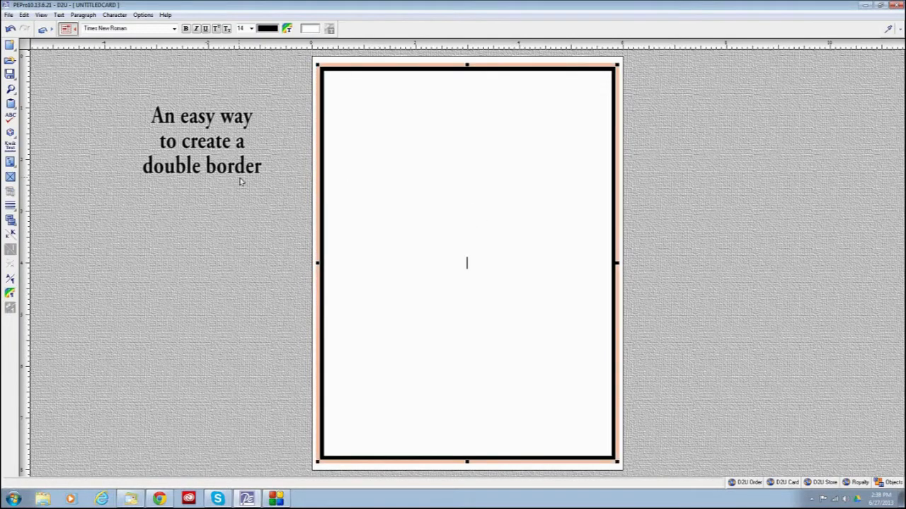
{"action": "left_click", "coordinate": [239, 182]}
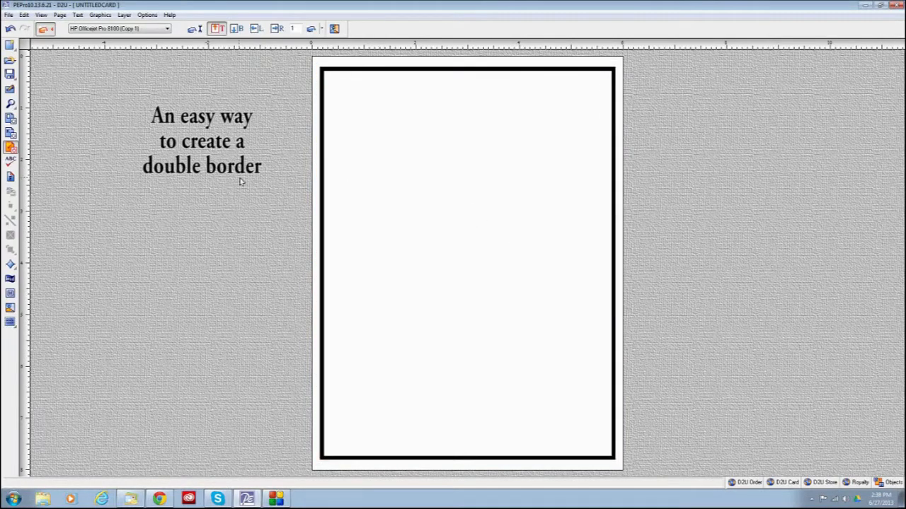
Step: Duplicate the bordered text box on the page
{"action": "left_click", "coordinate": [327, 79]}
{"action": "left_click", "coordinate": [317, 64]}
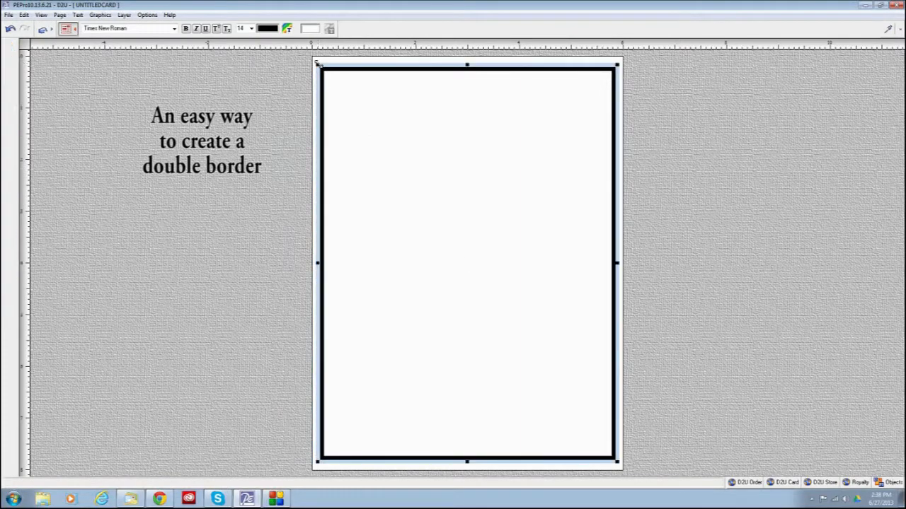
{"action": "left_click", "coordinate": [24, 15]}
{"action": "left_click", "coordinate": [41, 50]}
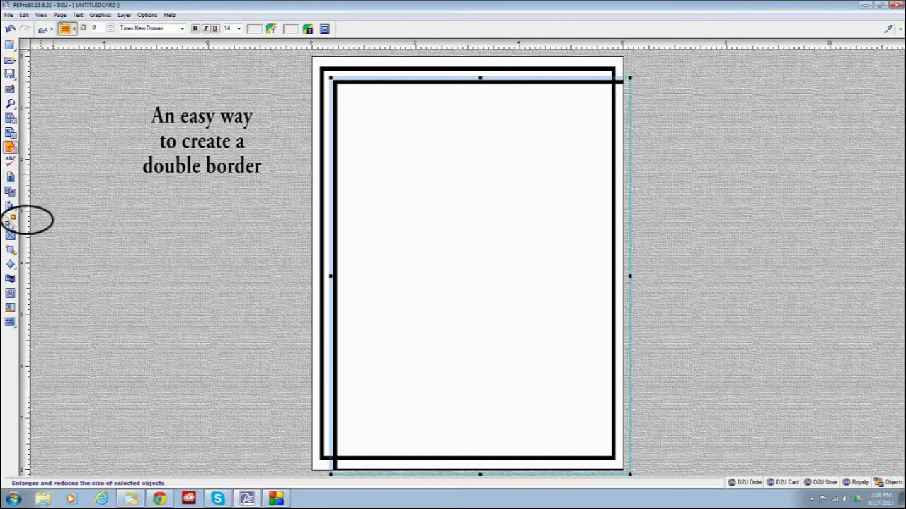
Step: Reduce the duplicate text box by a few increments and center it on the page inside the original border
{"action": "left_click", "coordinate": [8, 225]}
{"action": "left_click", "coordinate": [8, 225]}
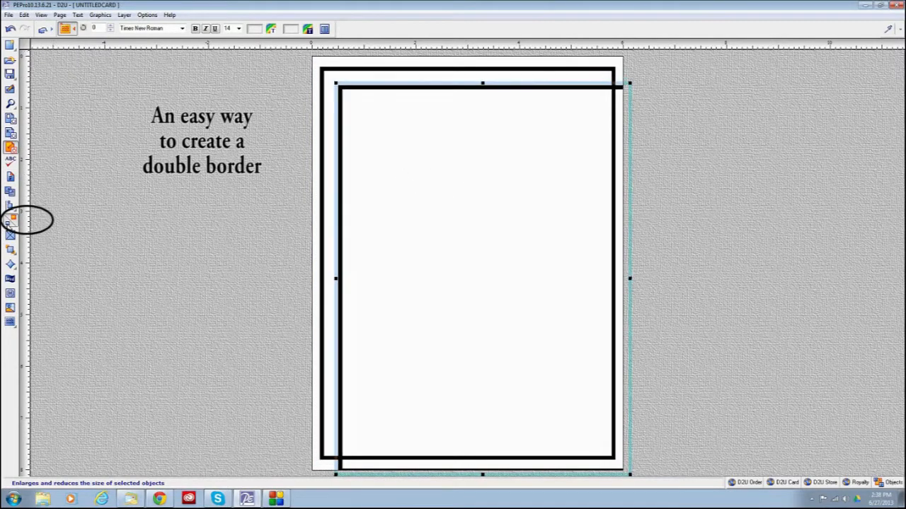
{"action": "left_click", "coordinate": [8, 225]}
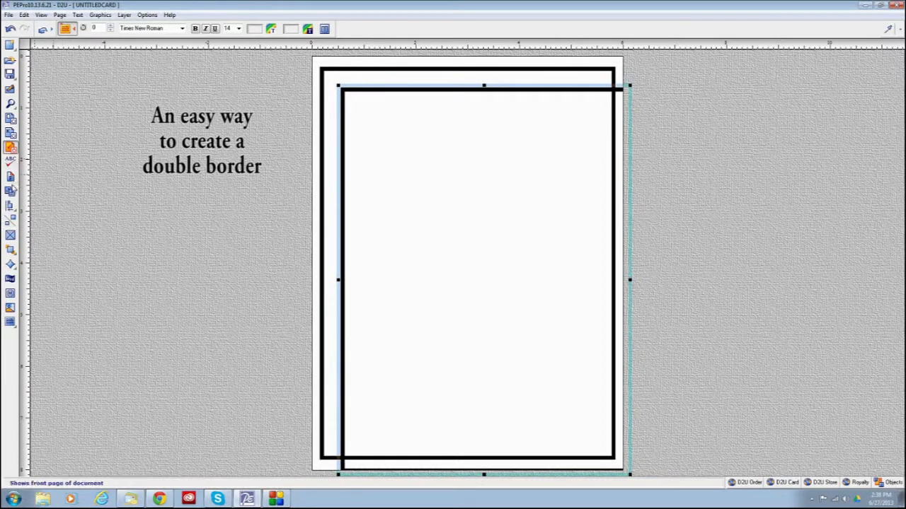
{"action": "left_click", "coordinate": [10, 206]}
{"action": "left_click", "coordinate": [88, 205]}
{"action": "left_click", "coordinate": [130, 199]}
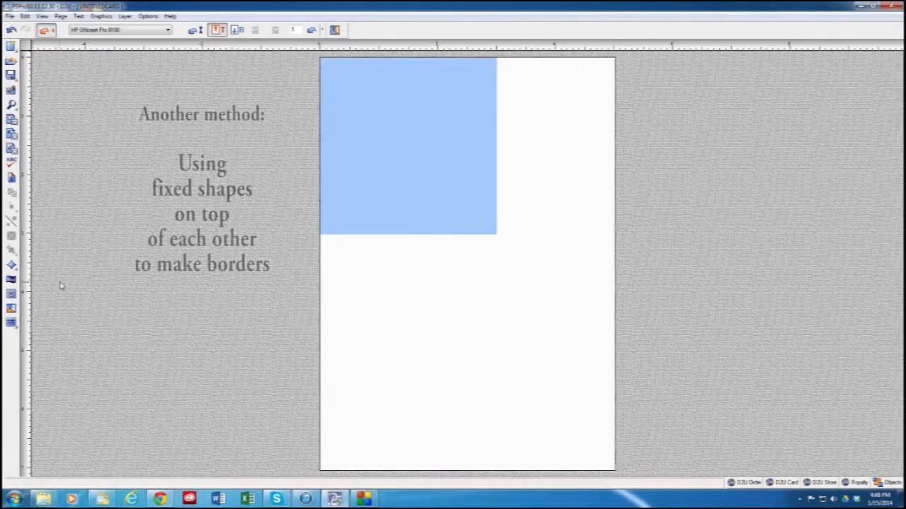
Step: Insert a square fixed shape on the blank page and stretch it freehand to cover the whole page
{"action": "left_click", "coordinate": [552, 326]}
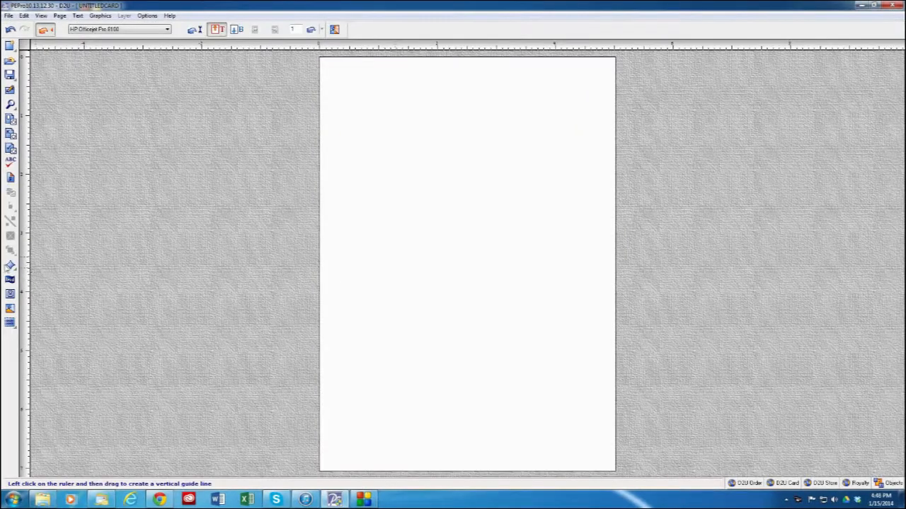
{"action": "left_click", "coordinate": [11, 265]}
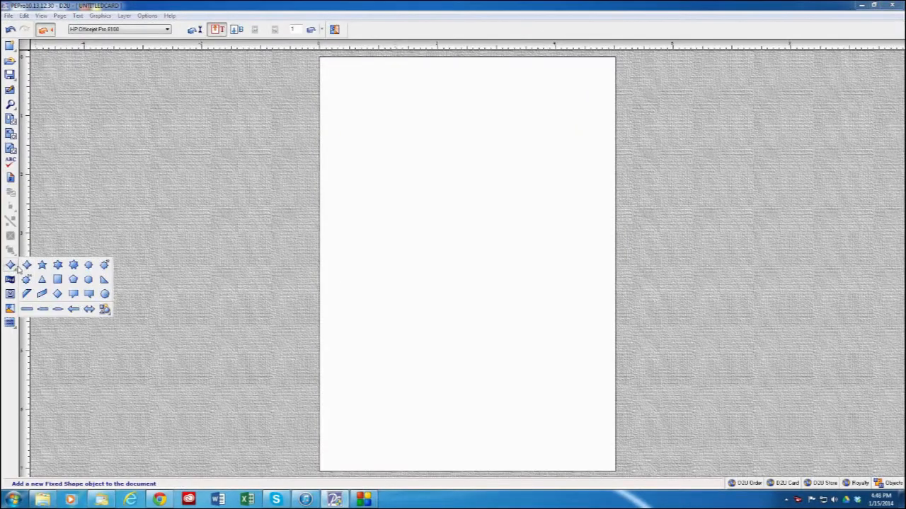
{"action": "left_click", "coordinate": [58, 280]}
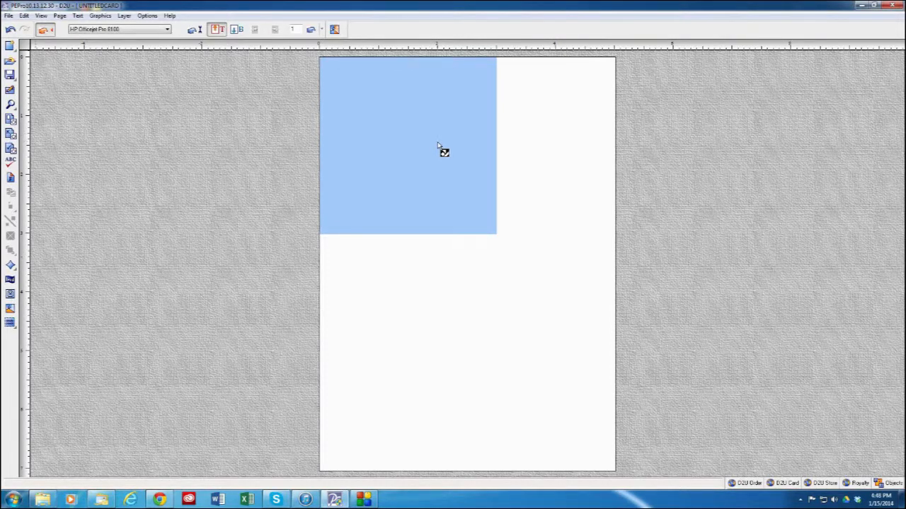
{"action": "left_click", "coordinate": [439, 147]}
{"action": "left_click_drag", "start_coordinate": [499, 237], "coordinate": [559, 286]}
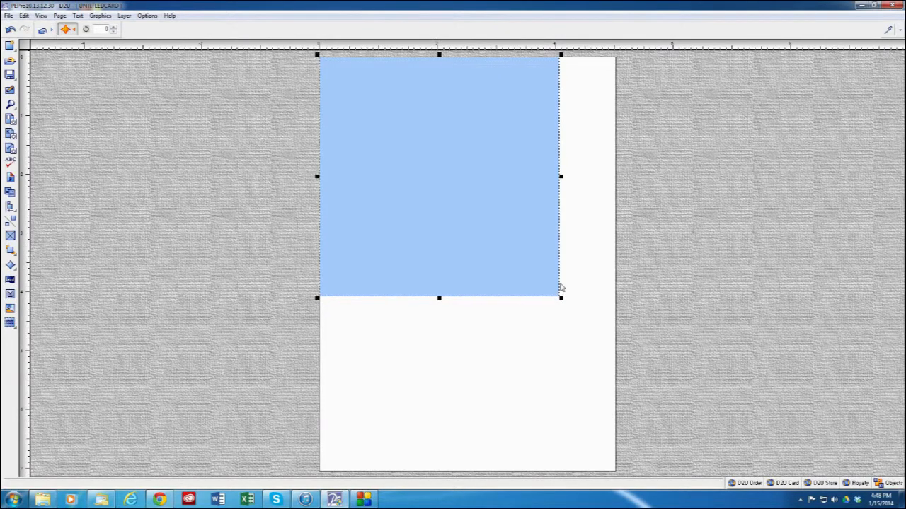
{"action": "left_click_drag", "start_coordinate": [561, 300], "coordinate": [620, 476]}
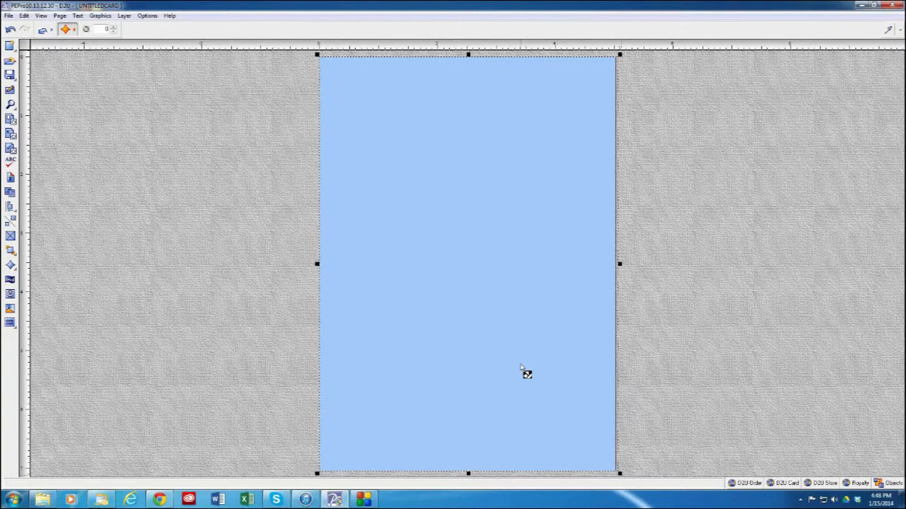
Step: Delete the blue fixed shape that covers the page
{"action": "right_click", "coordinate": [490, 352]}
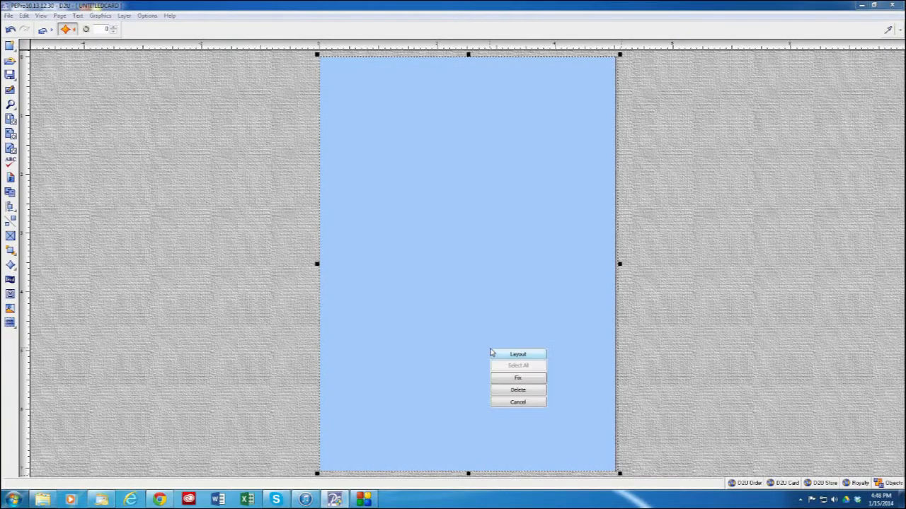
{"action": "left_click", "coordinate": [506, 395]}
Step: Insert a square fixed shape and set its width to 5 and its height to 7 in its layout settings
{"action": "left_click", "coordinate": [11, 266]}
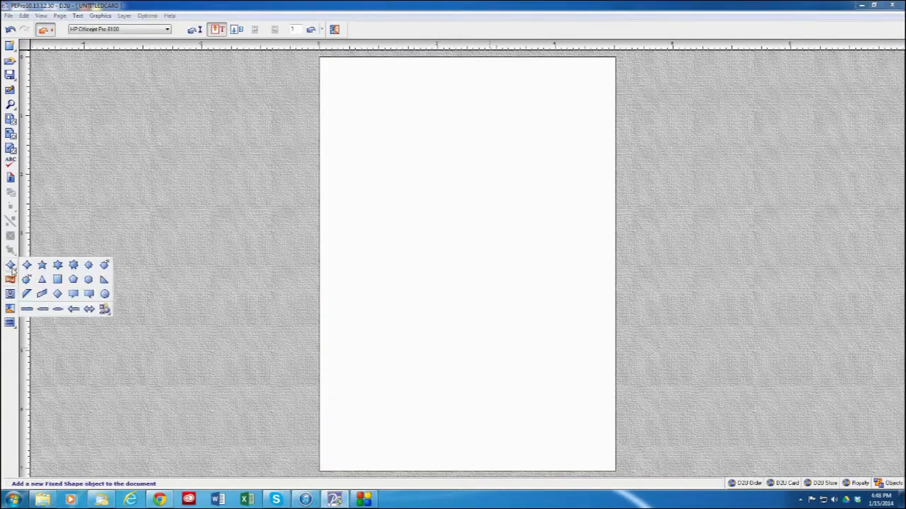
{"action": "left_click", "coordinate": [59, 284]}
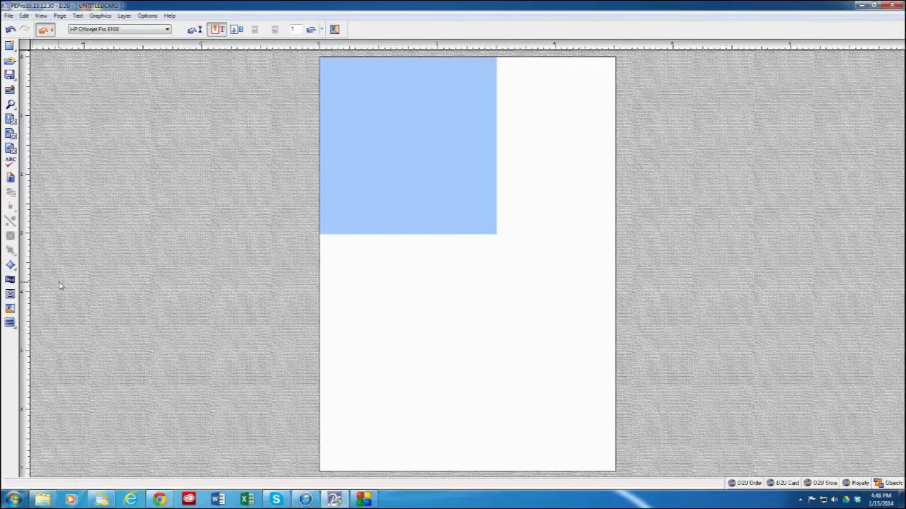
{"action": "right_click", "coordinate": [397, 166]}
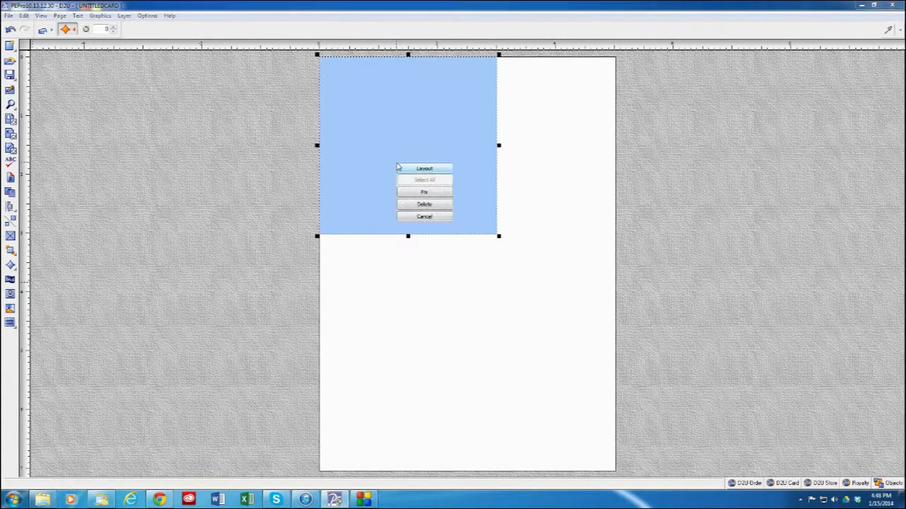
{"action": "left_click", "coordinate": [409, 173]}
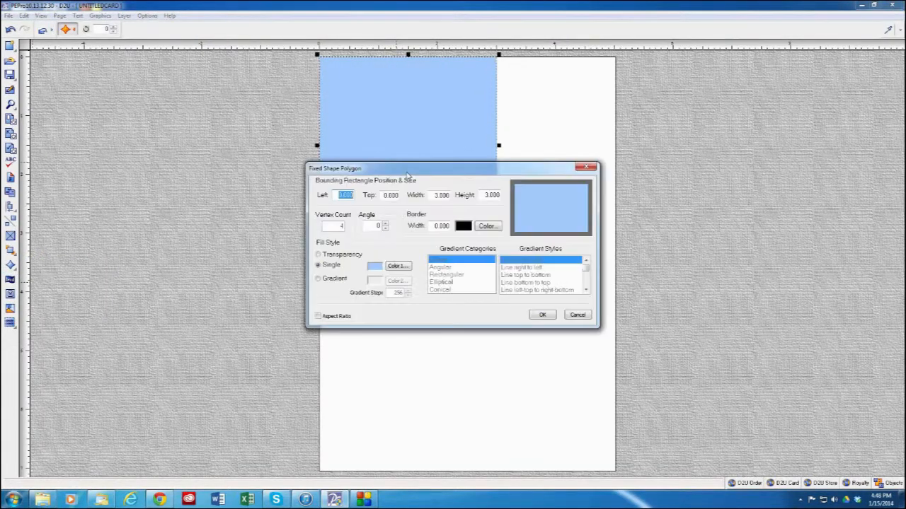
{"action": "double_click", "coordinate": [430, 196]}
{"action": "type", "text": "5"}
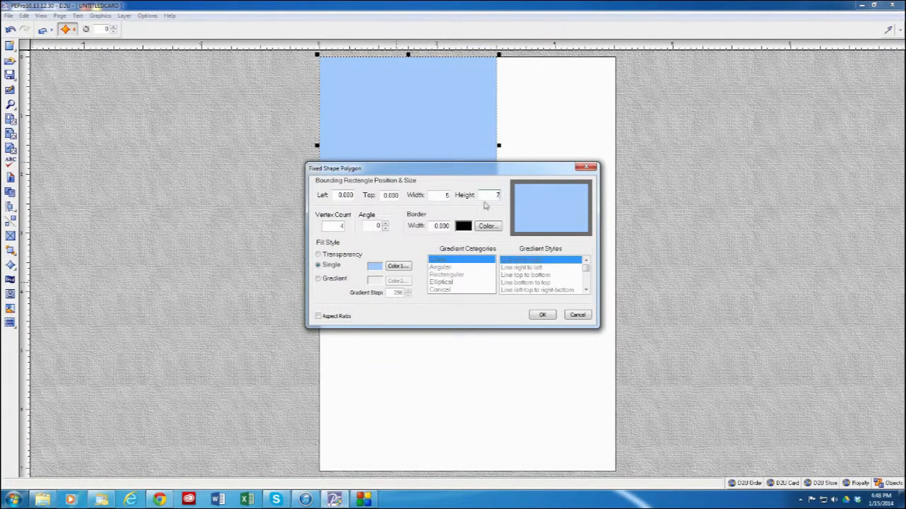
{"action": "left_click", "coordinate": [543, 315]}
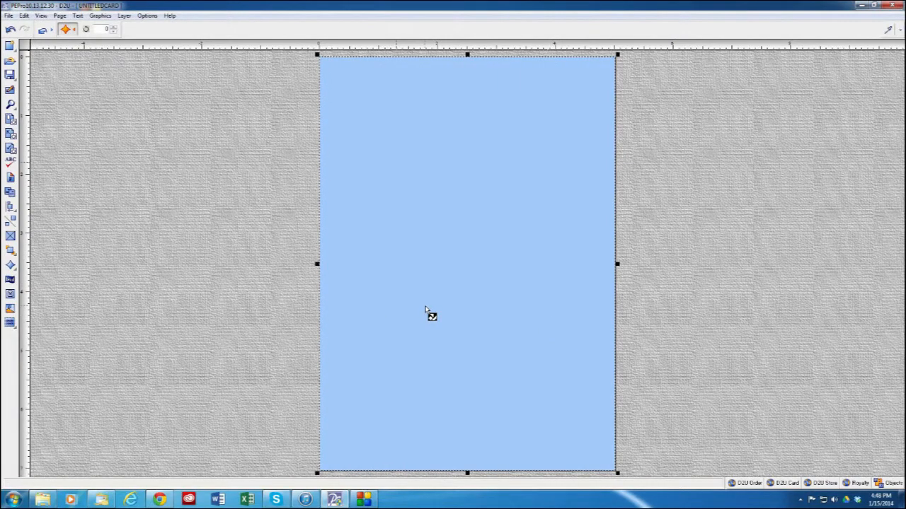
Step: Change the page-sized shape's single fill color to white in its layout settings
{"action": "right_click", "coordinate": [425, 310]}
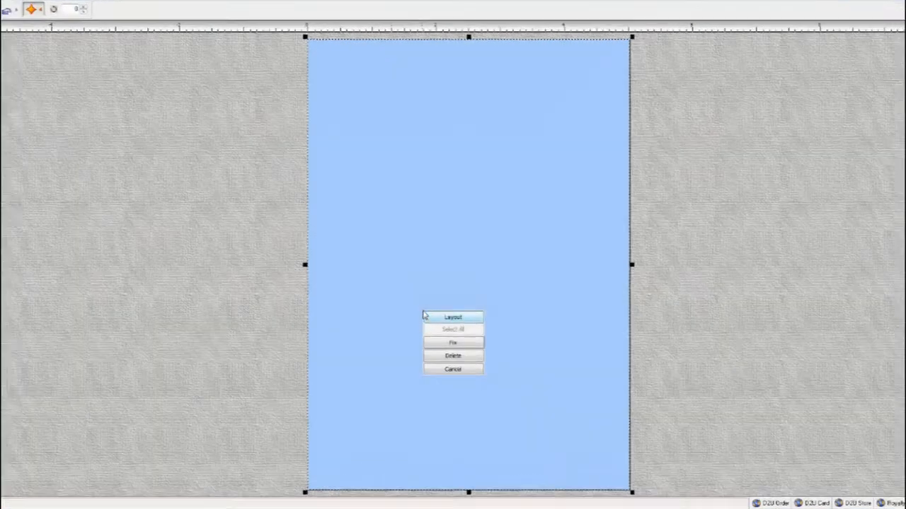
{"action": "left_click", "coordinate": [433, 317]}
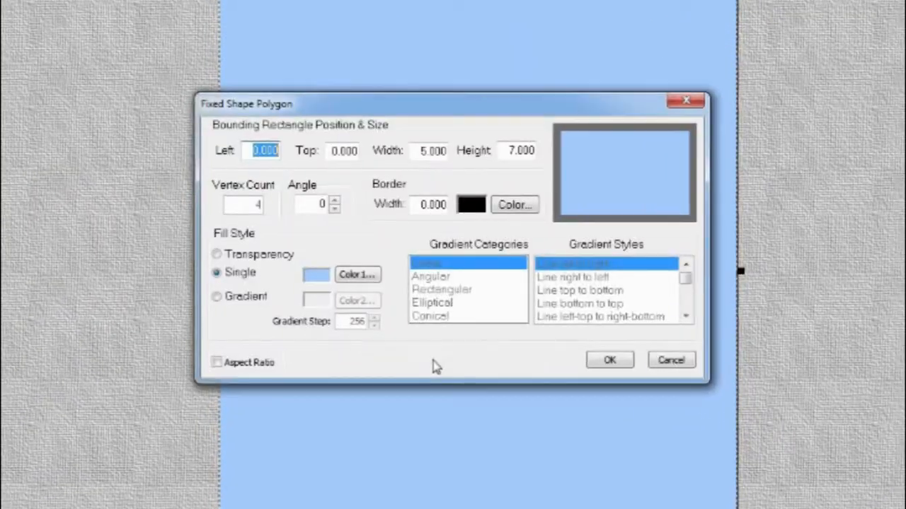
{"action": "left_click", "coordinate": [357, 274]}
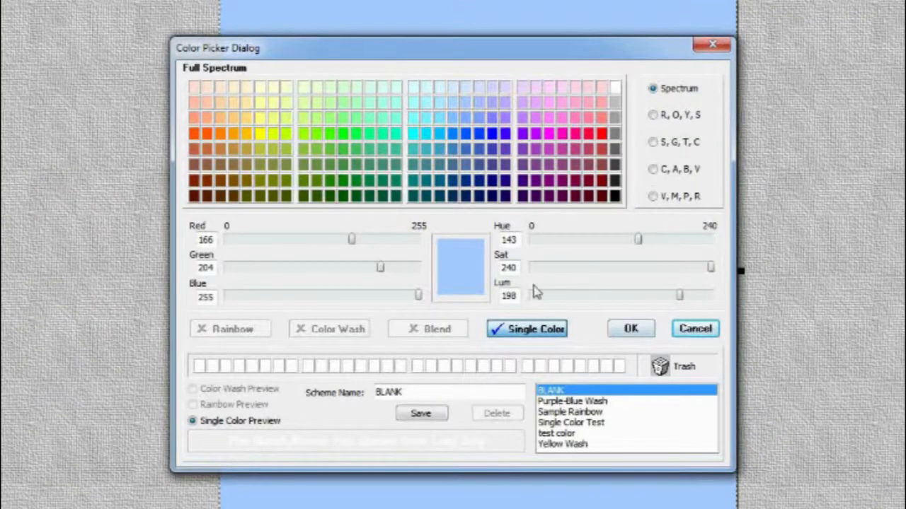
{"action": "left_click", "coordinate": [614, 89]}
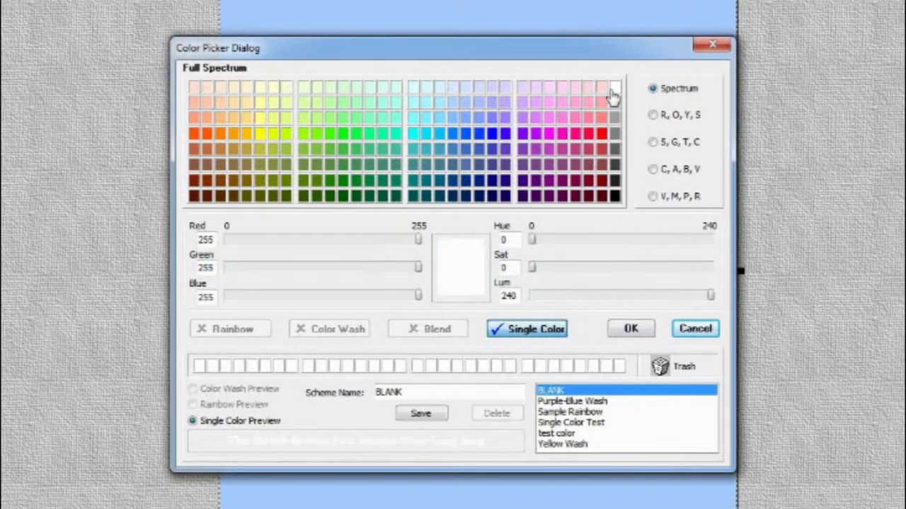
{"action": "left_click", "coordinate": [631, 327]}
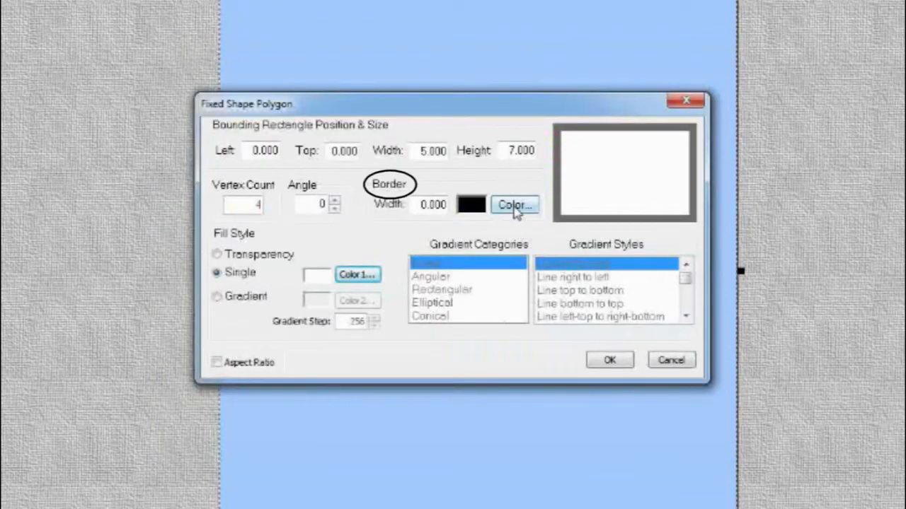
Step: Give the page-sized white shape a dark navy border with a width of 0.200
{"action": "left_click", "coordinate": [513, 205]}
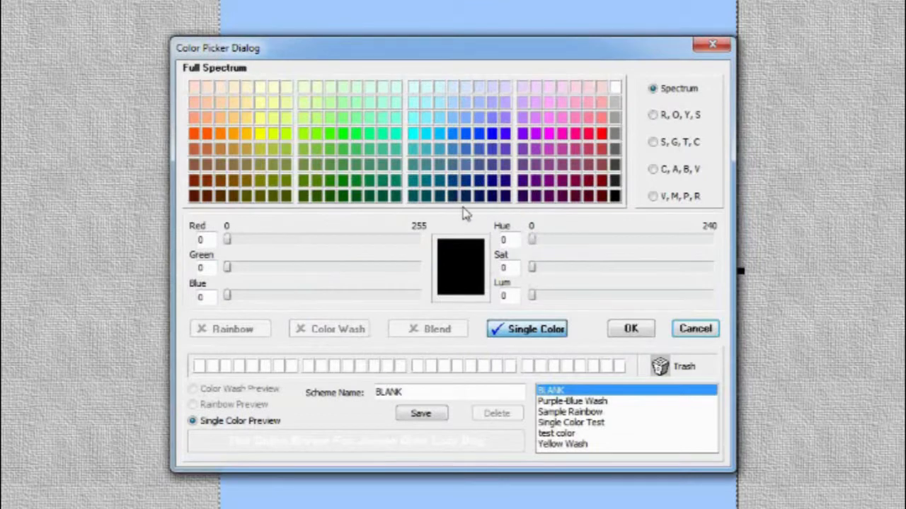
{"action": "left_click", "coordinate": [480, 197]}
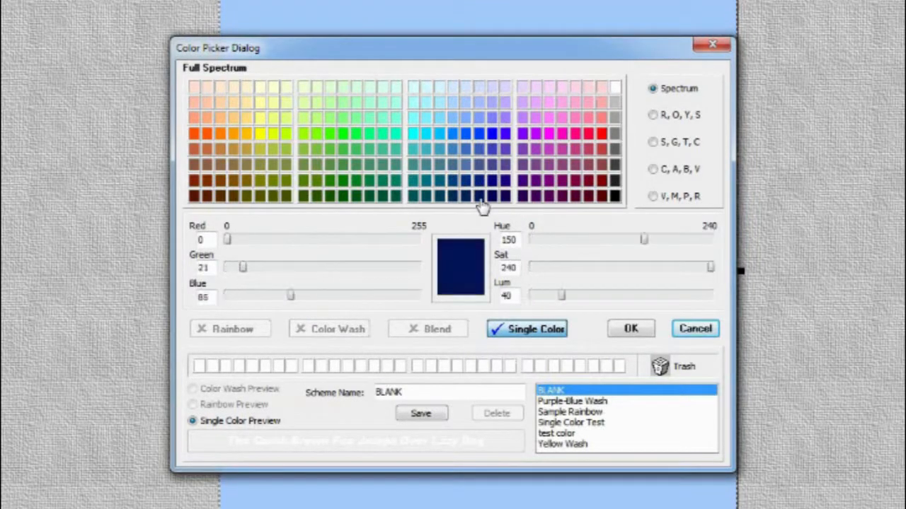
{"action": "left_click", "coordinate": [624, 330]}
{"action": "left_click", "coordinate": [423, 204]}
{"action": "type", "text": "2"}
{"action": "key", "text": "Delete"}
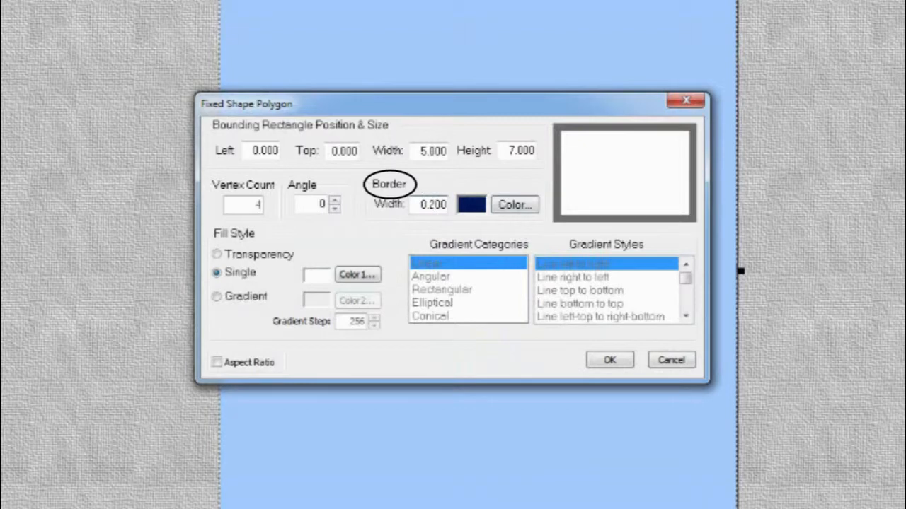
{"action": "left_click", "coordinate": [623, 365]}
{"action": "left_click", "coordinate": [552, 320]}
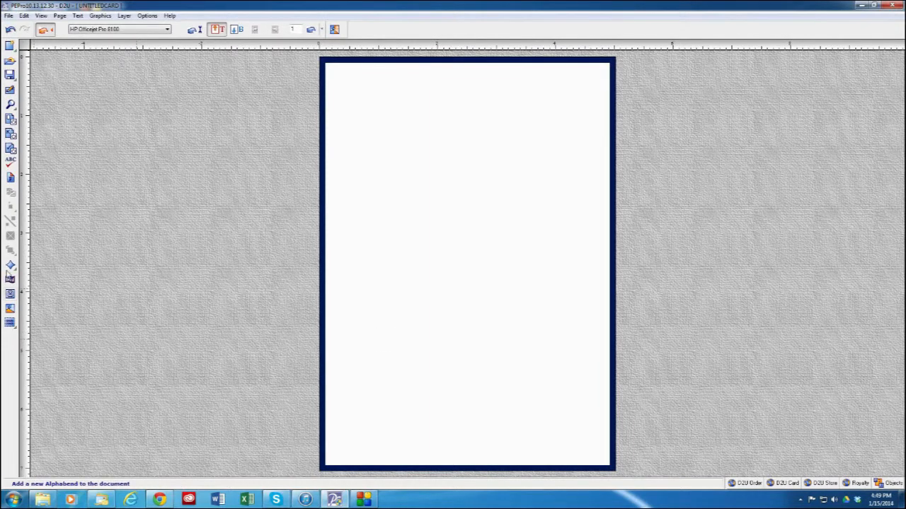
Step: Insert a second square fixed shape and give it a dark navy border with a width of 0.100
{"action": "left_click", "coordinate": [10, 266]}
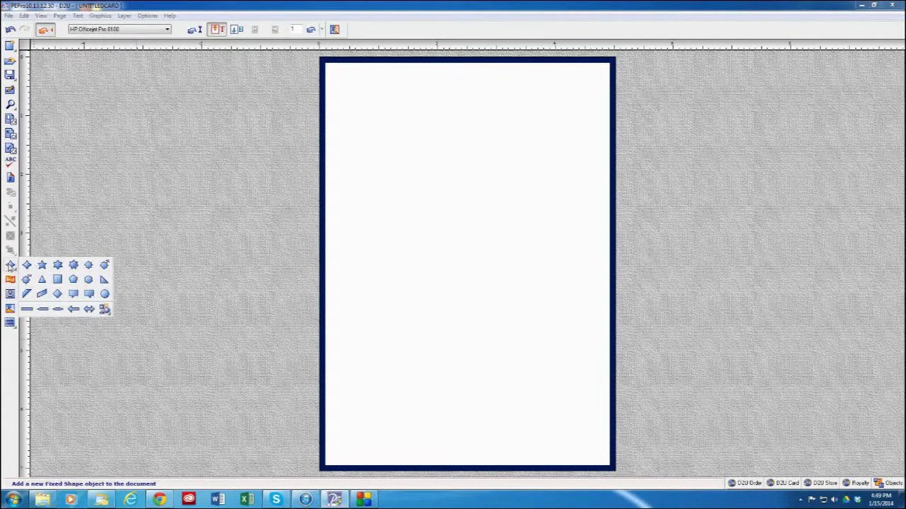
{"action": "left_click", "coordinate": [57, 279]}
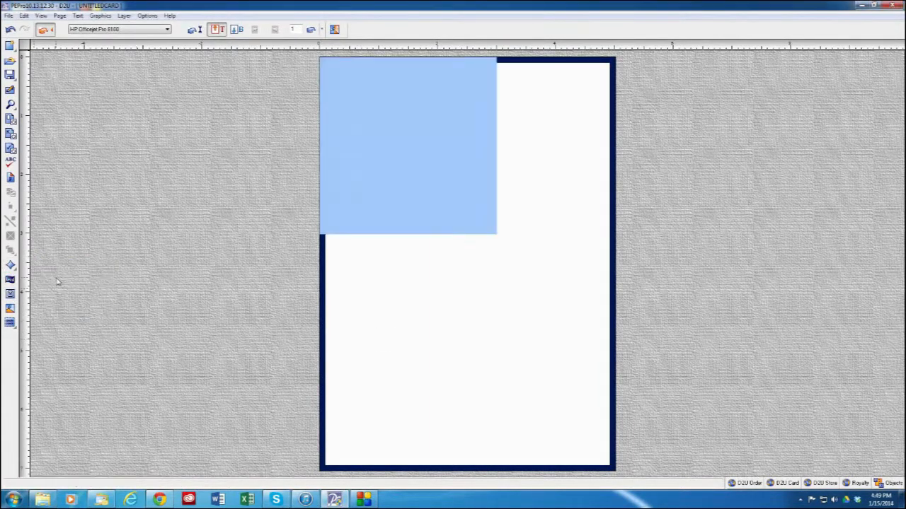
{"action": "right_click", "coordinate": [362, 131]}
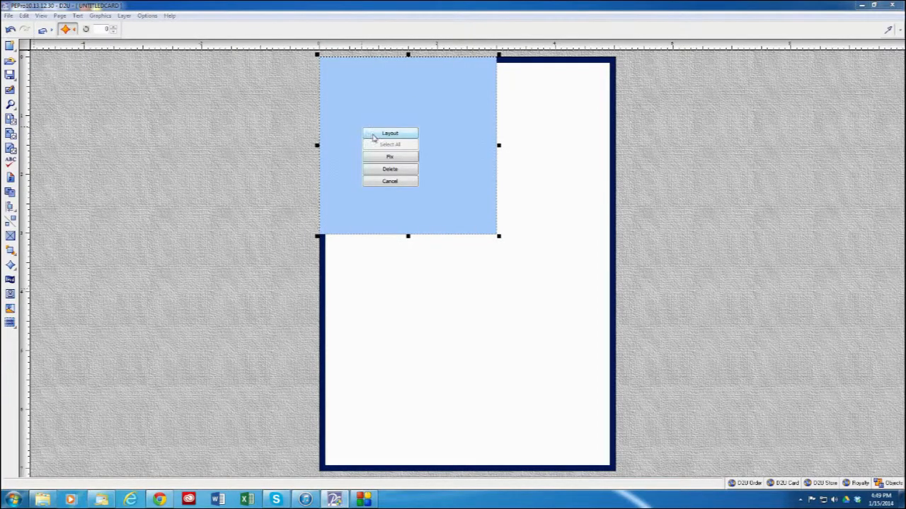
{"action": "left_click", "coordinate": [371, 134]}
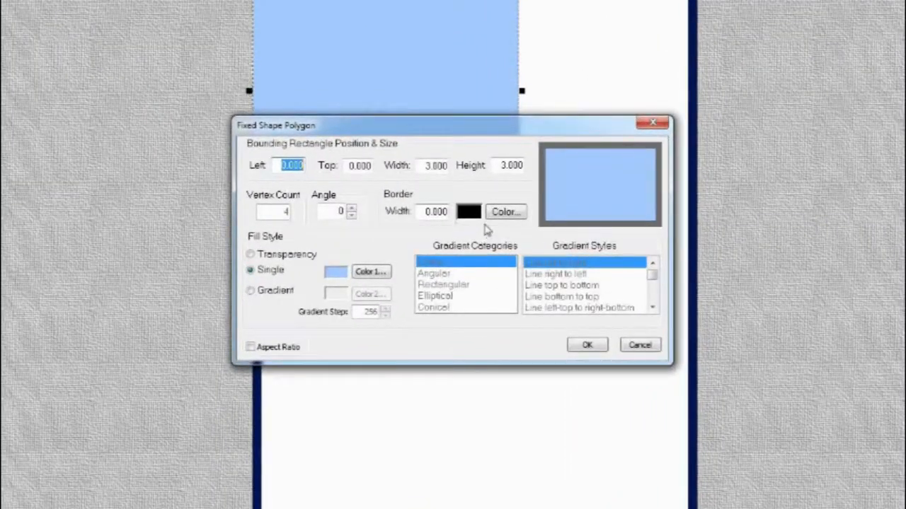
{"action": "left_click", "coordinate": [490, 225]}
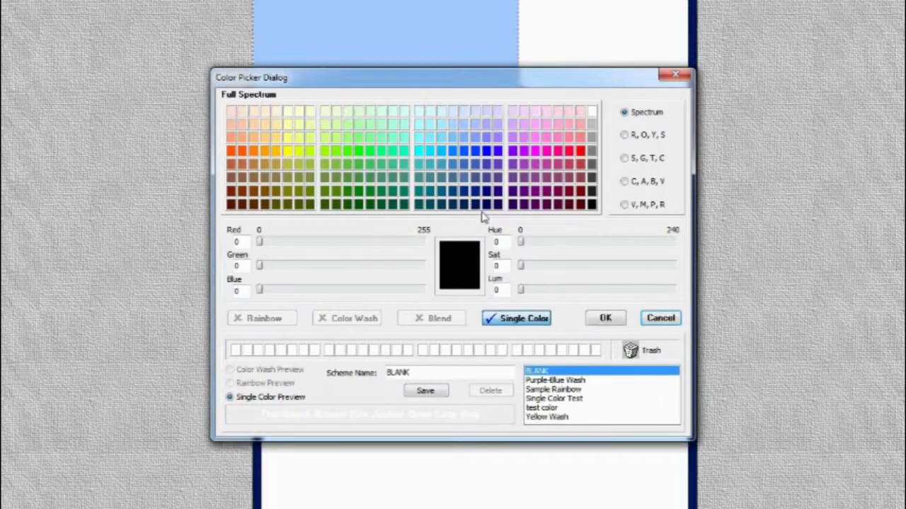
{"action": "left_click", "coordinate": [475, 209]}
{"action": "left_click", "coordinate": [601, 319]}
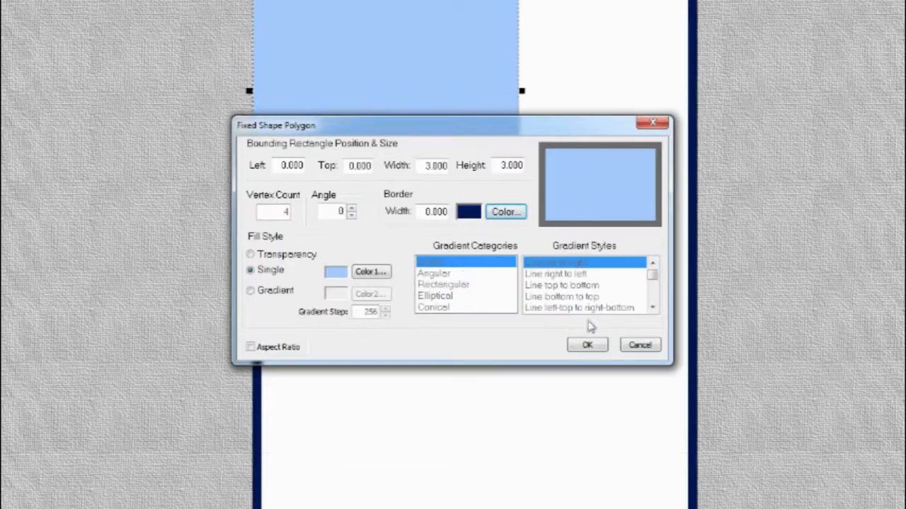
{"action": "left_click", "coordinate": [435, 212]}
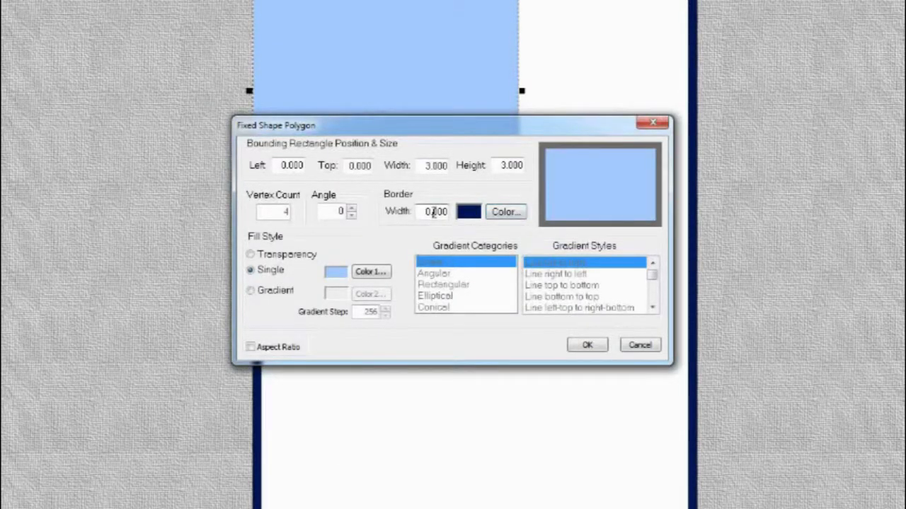
Step: Change the second square's single fill color to white and apply its layout settings
{"action": "left_click", "coordinate": [375, 276]}
{"action": "left_click", "coordinate": [591, 112]}
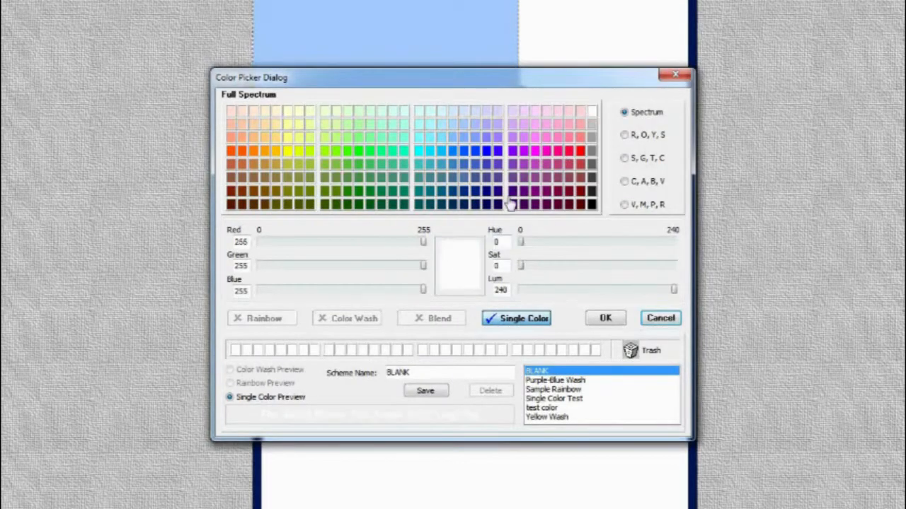
{"action": "left_click", "coordinate": [605, 318]}
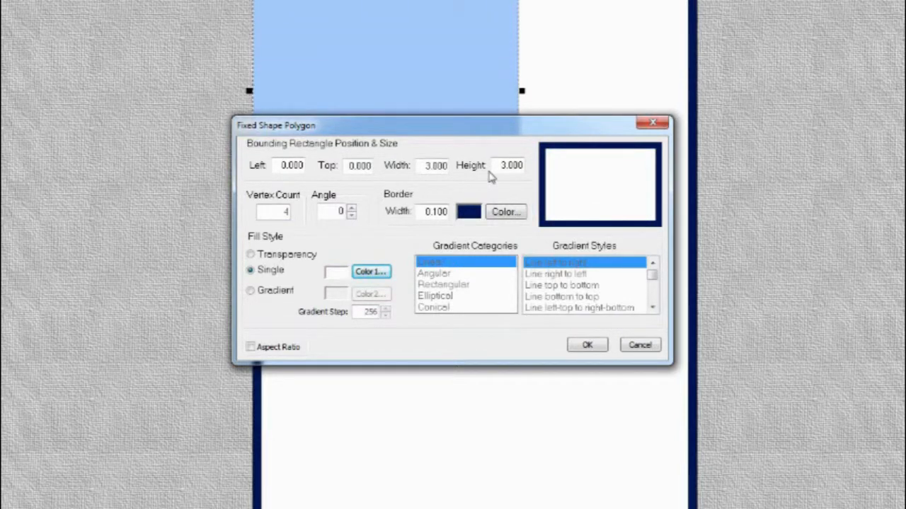
{"action": "left_click", "coordinate": [584, 345]}
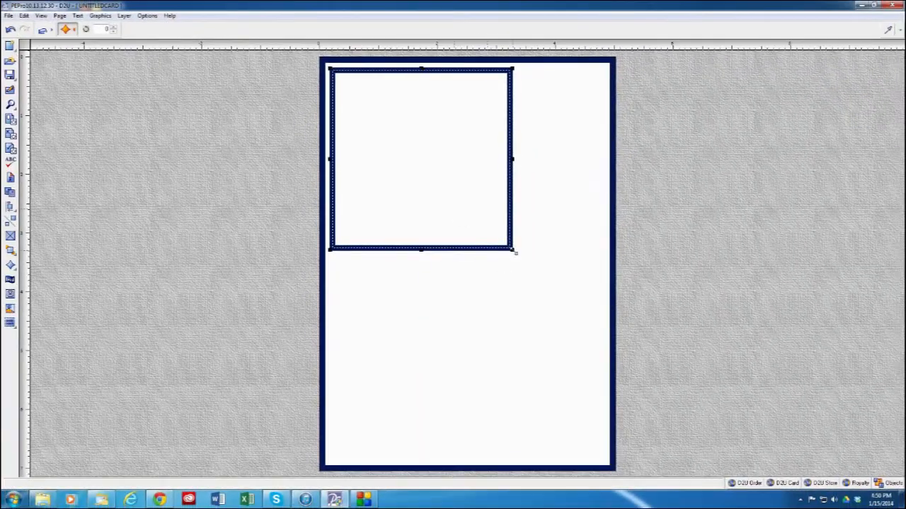
Step: Stretch the second square to sit just inside the outer navy border and center it on the page
{"action": "left_click_drag", "start_coordinate": [514, 251], "coordinate": [607, 461]}
{"action": "left_click", "coordinate": [10, 207]}
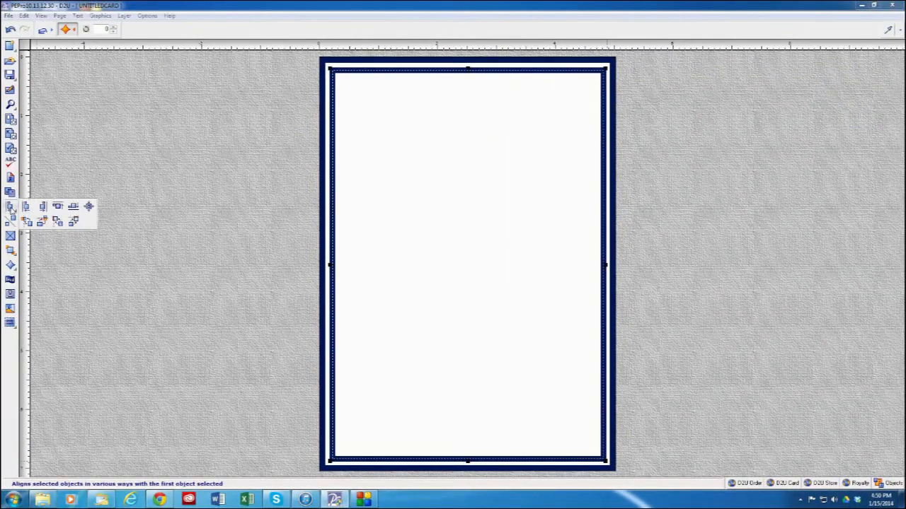
{"action": "left_click", "coordinate": [89, 210]}
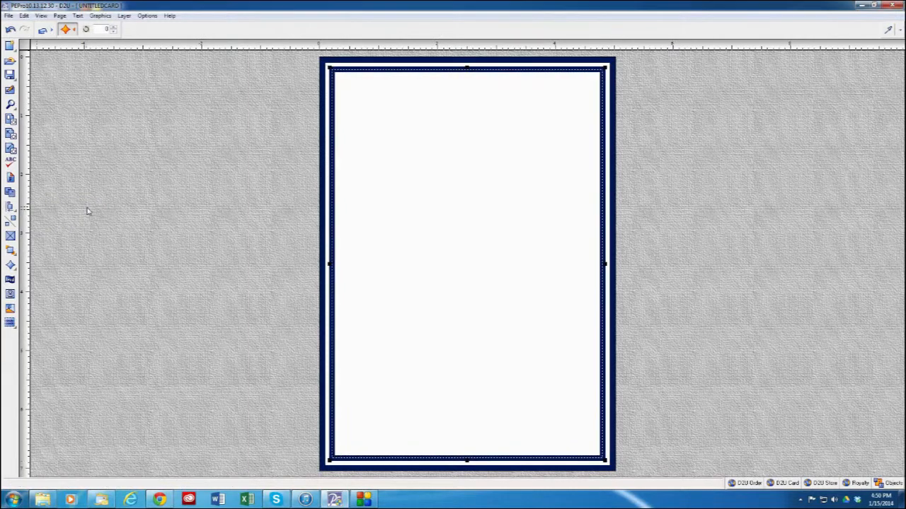
{"action": "left_click", "coordinate": [156, 234]}
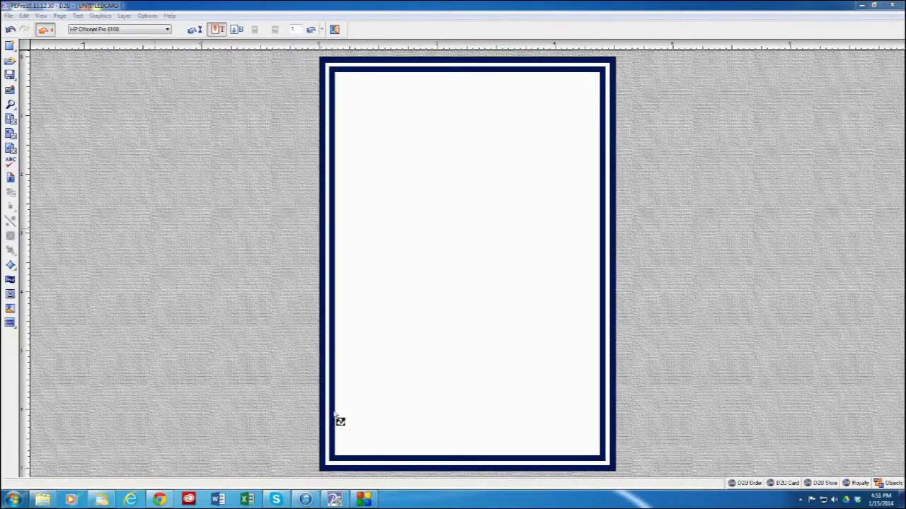
Step: Change the outer page-sized shape's single fill color to a muted blue in its layout settings
{"action": "left_click", "coordinate": [326, 363]}
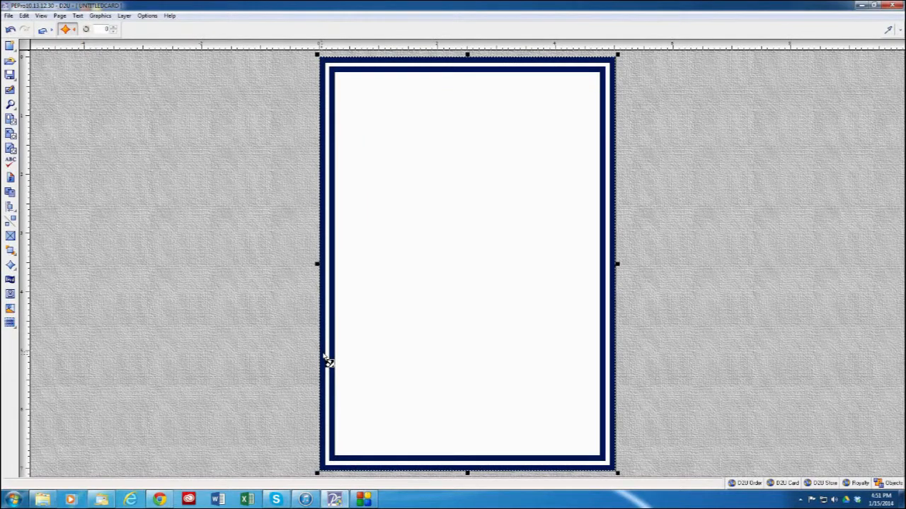
{"action": "right_click", "coordinate": [325, 357]}
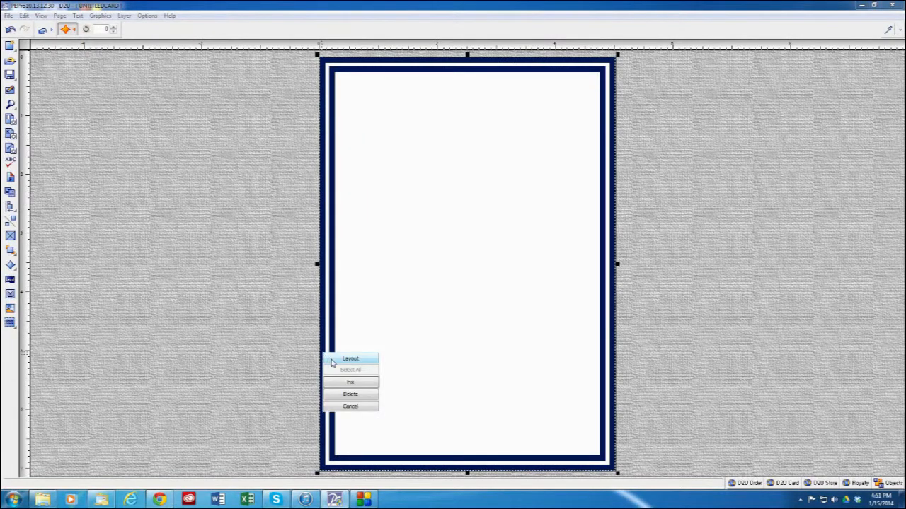
{"action": "left_click", "coordinate": [332, 361]}
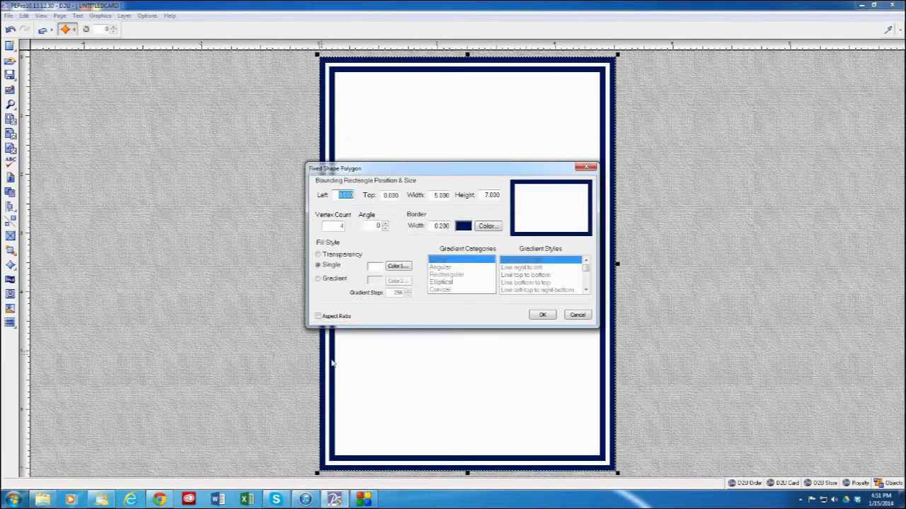
{"action": "left_click", "coordinate": [395, 269]}
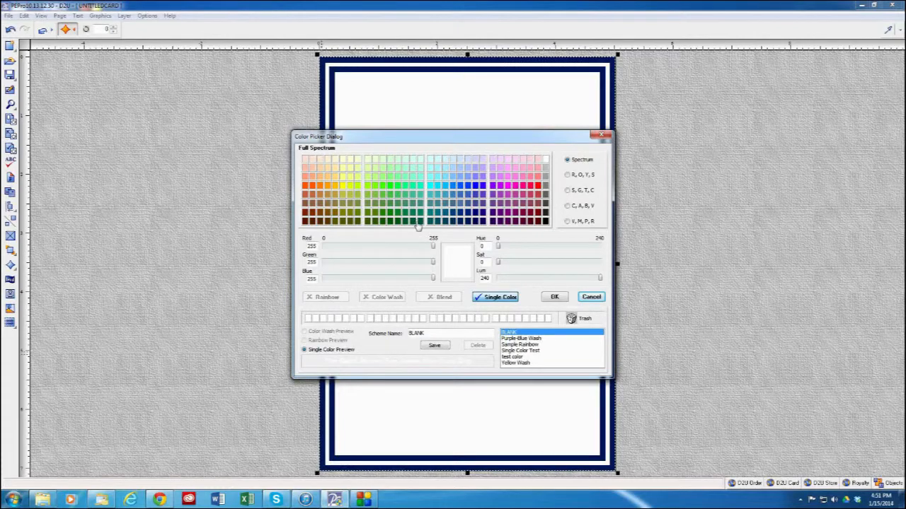
{"action": "left_click", "coordinate": [452, 210]}
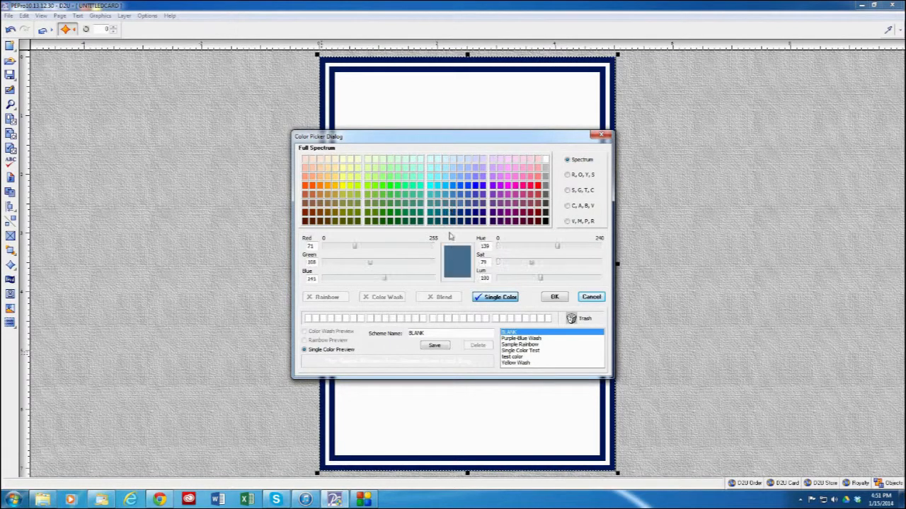
{"action": "left_click", "coordinate": [554, 297]}
{"action": "left_click", "coordinate": [542, 315]}
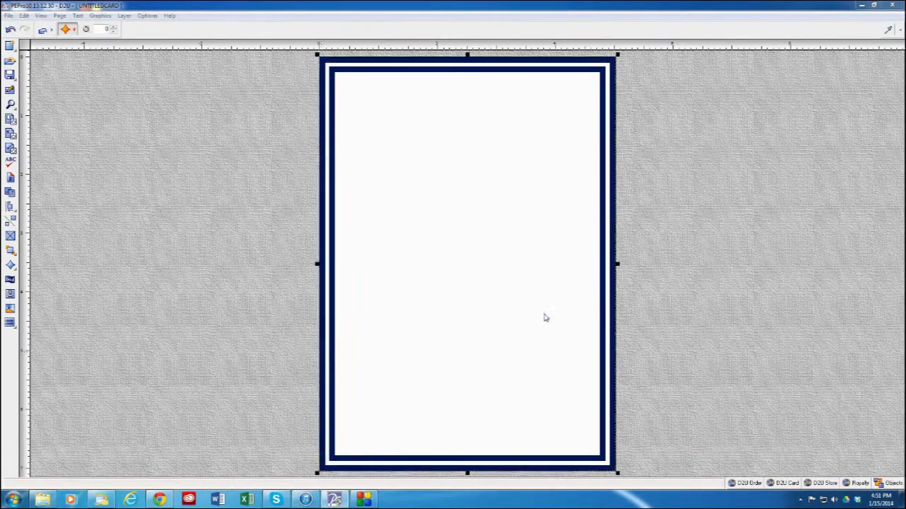
{"action": "left_click", "coordinate": [249, 316]}
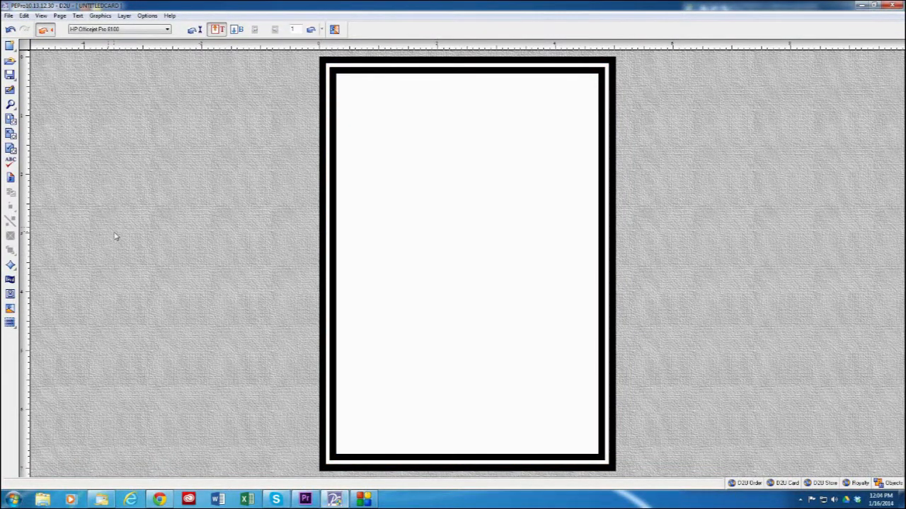
Step: Reduce the size of the inner black-bordered text box in two increments and center it on the page
{"action": "left_click", "coordinate": [337, 220]}
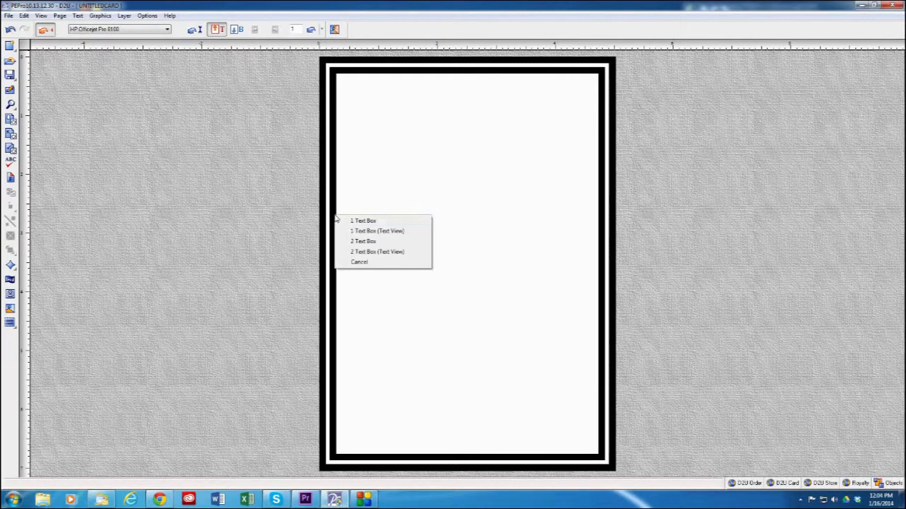
{"action": "left_click", "coordinate": [364, 242]}
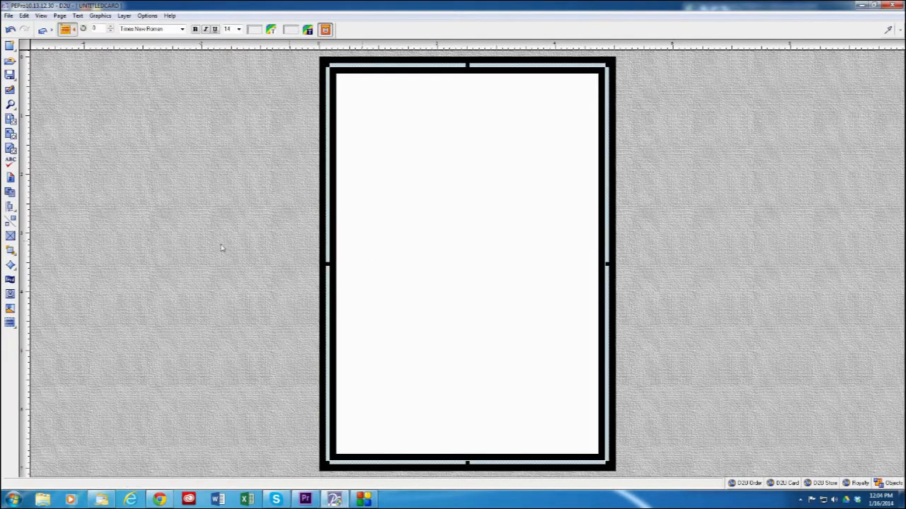
{"action": "left_click", "coordinate": [12, 219]}
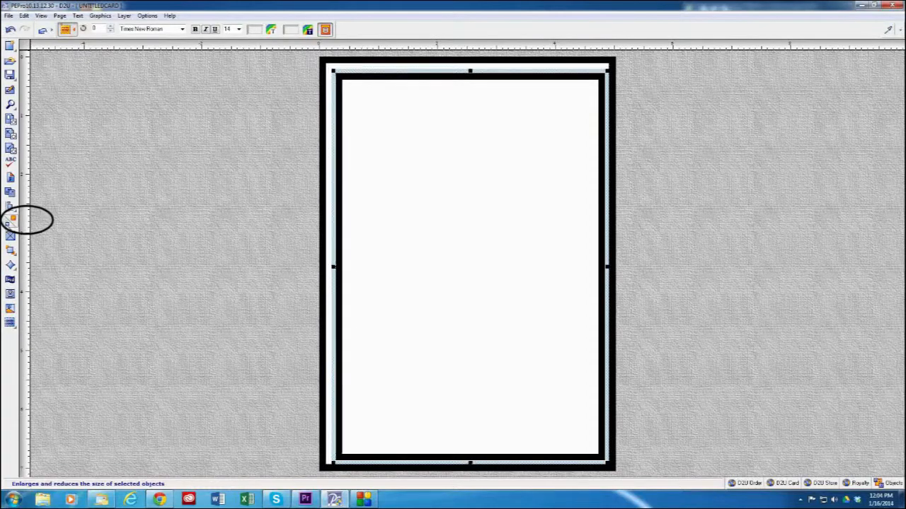
{"action": "left_click", "coordinate": [12, 220]}
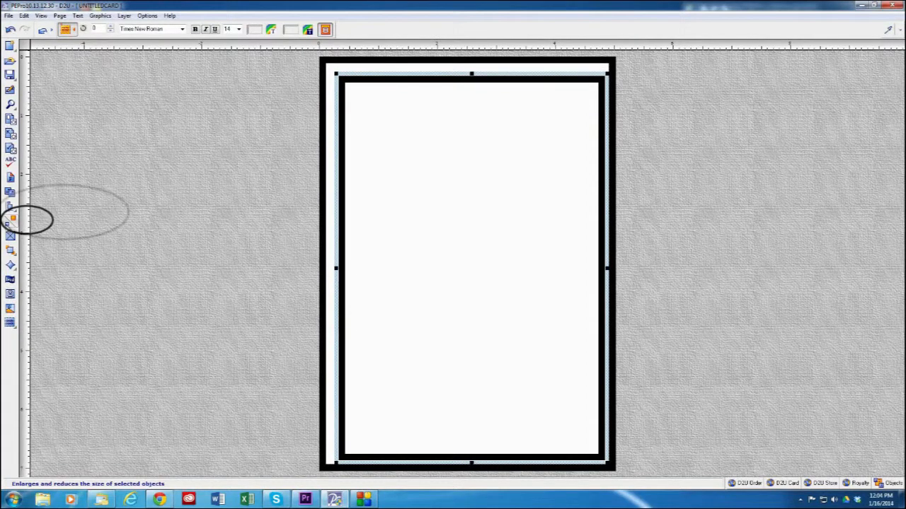
{"action": "mouse_move", "coordinate": [10, 206]}
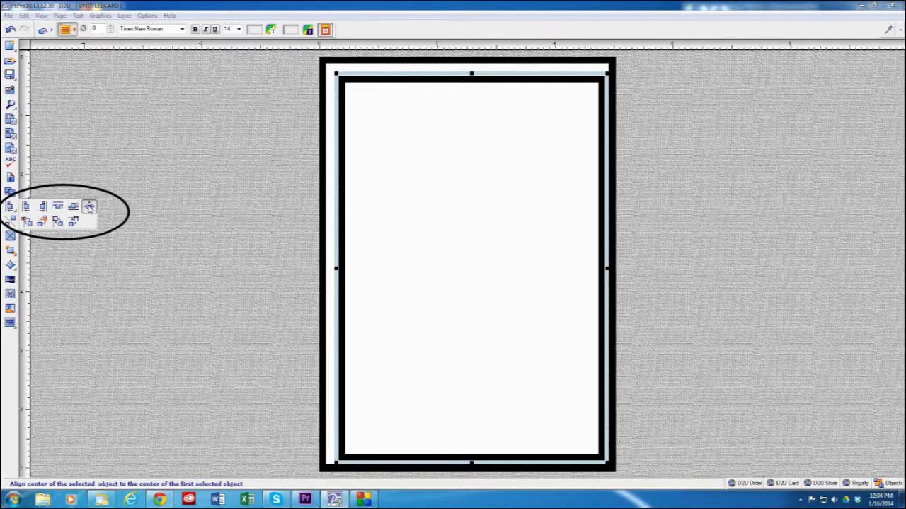
{"action": "left_click", "coordinate": [89, 206]}
{"action": "left_click", "coordinate": [146, 217]}
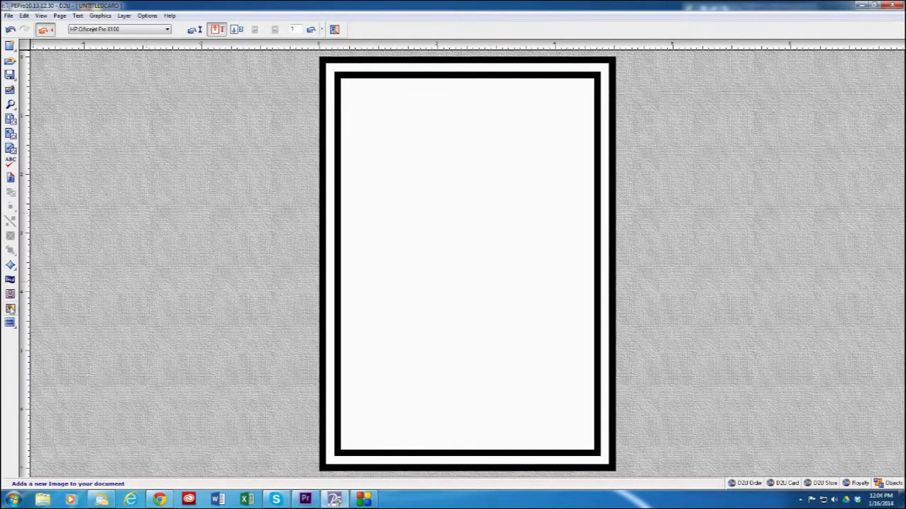
Step: Insert a square fixed shape over the text boxes and set its width to 5 and height to 7
{"action": "left_click", "coordinate": [10, 265]}
{"action": "left_click", "coordinate": [58, 280]}
{"action": "right_click", "coordinate": [377, 155]}
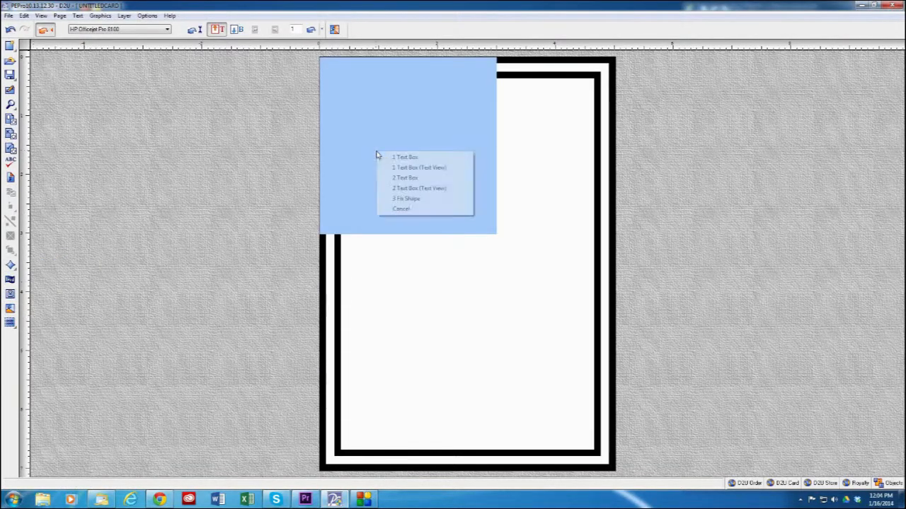
{"action": "left_click", "coordinate": [401, 201]}
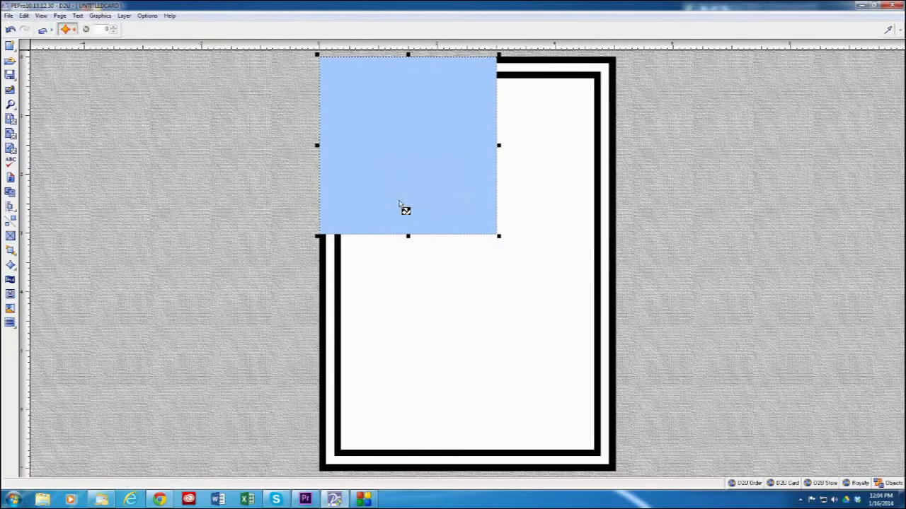
{"action": "right_click", "coordinate": [402, 206]}
{"action": "left_click", "coordinate": [411, 207]}
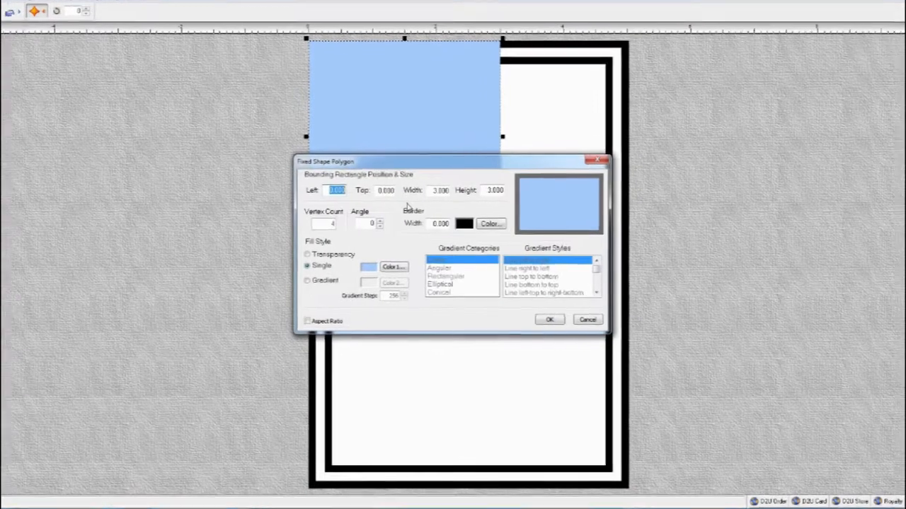
{"action": "type", "text": "5"}
{"action": "key", "text": "Tab"}
{"action": "type", "text": "7"}
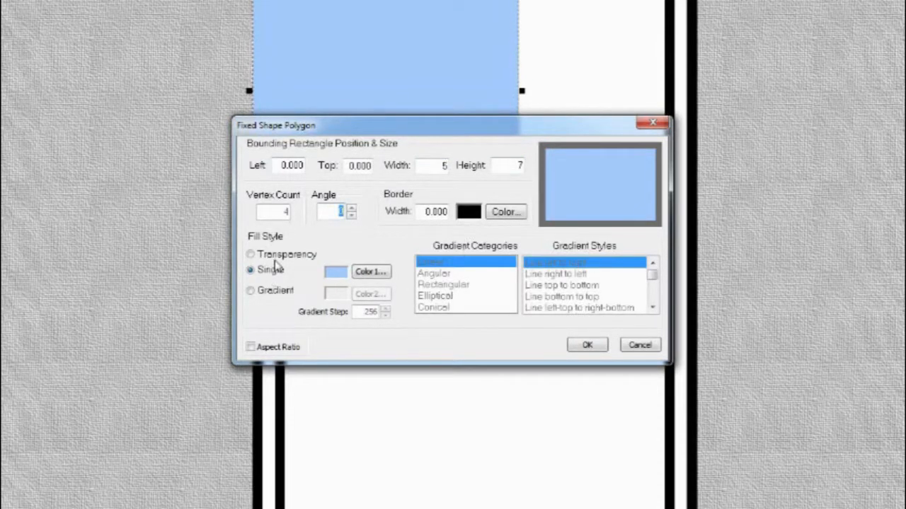
Step: Switch the square's fill style to a gradient with golden yellow as the first color and bright red as the second
{"action": "left_click", "coordinate": [252, 293]}
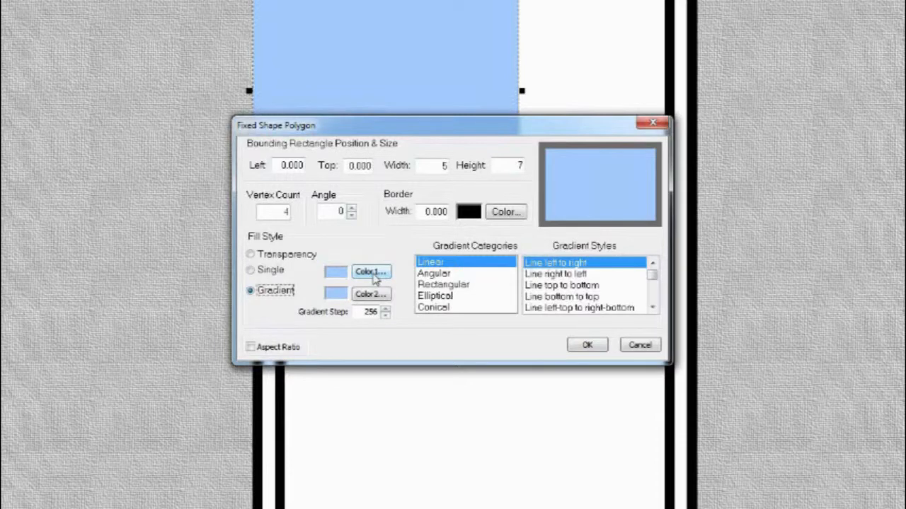
{"action": "left_click", "coordinate": [374, 276]}
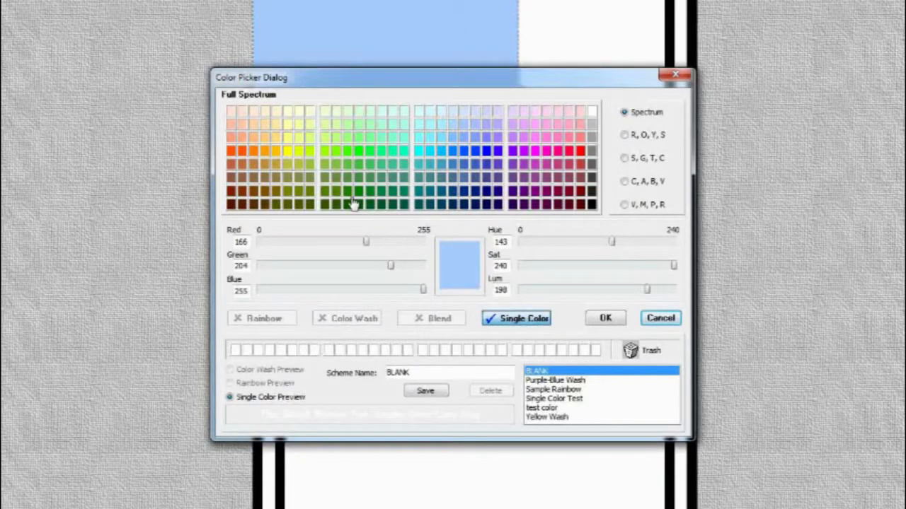
{"action": "left_click", "coordinate": [625, 136]}
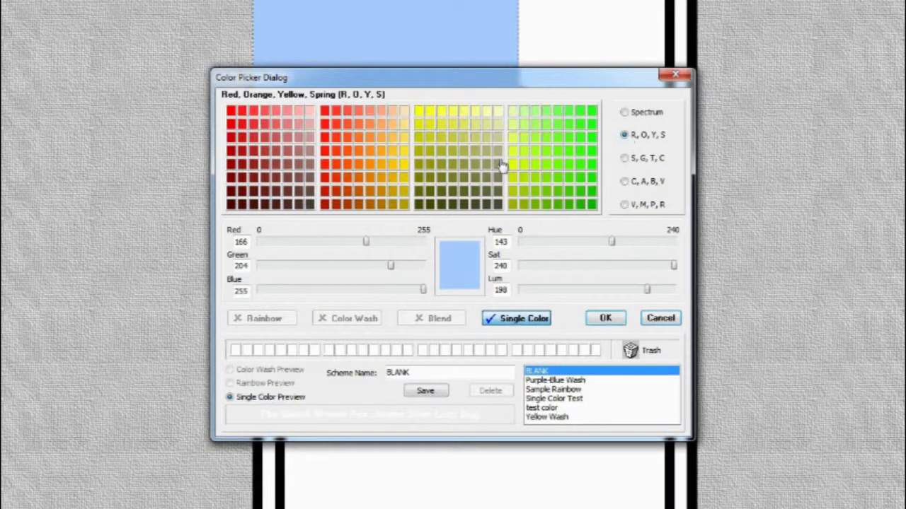
{"action": "left_click", "coordinate": [404, 153]}
{"action": "left_click", "coordinate": [612, 322]}
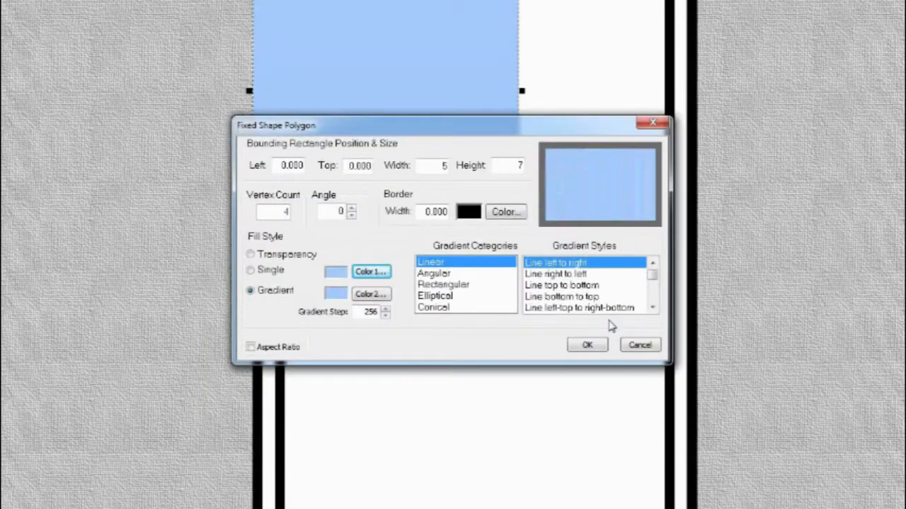
{"action": "left_click", "coordinate": [368, 296]}
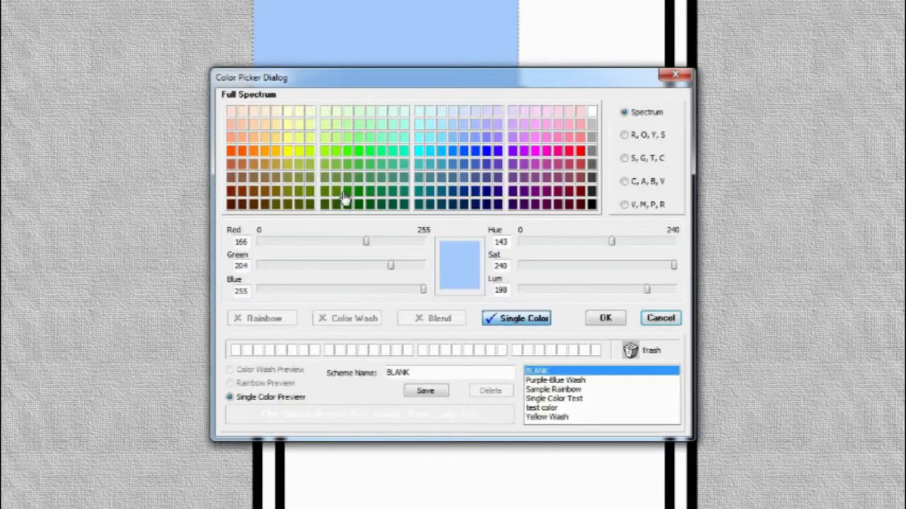
{"action": "left_click", "coordinate": [625, 136]}
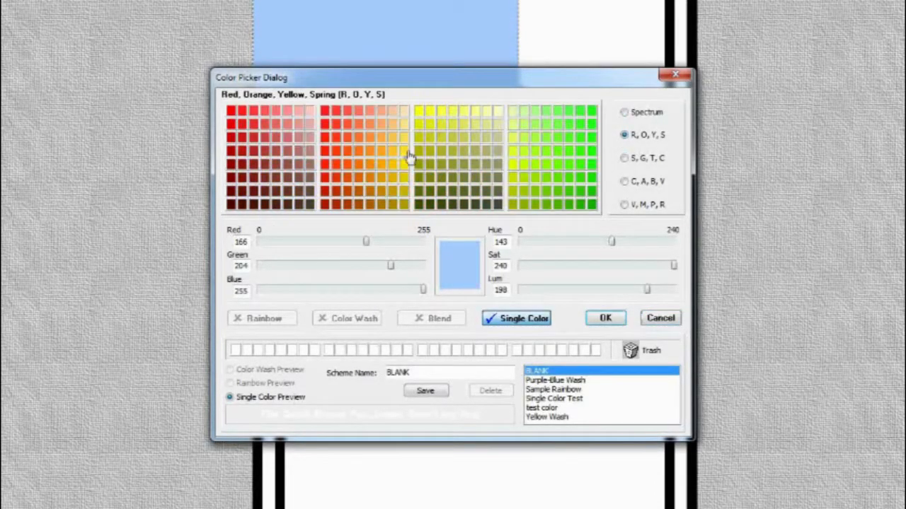
{"action": "left_click", "coordinate": [327, 126]}
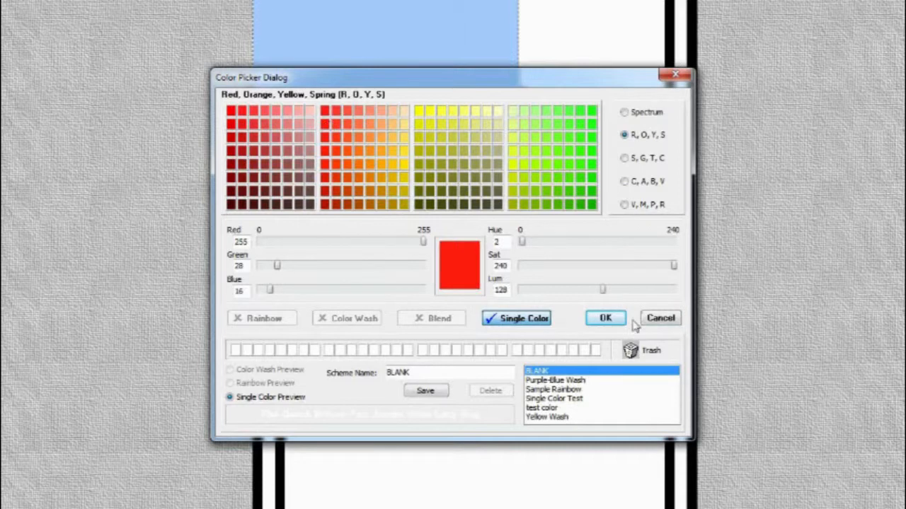
{"action": "left_click", "coordinate": [605, 318]}
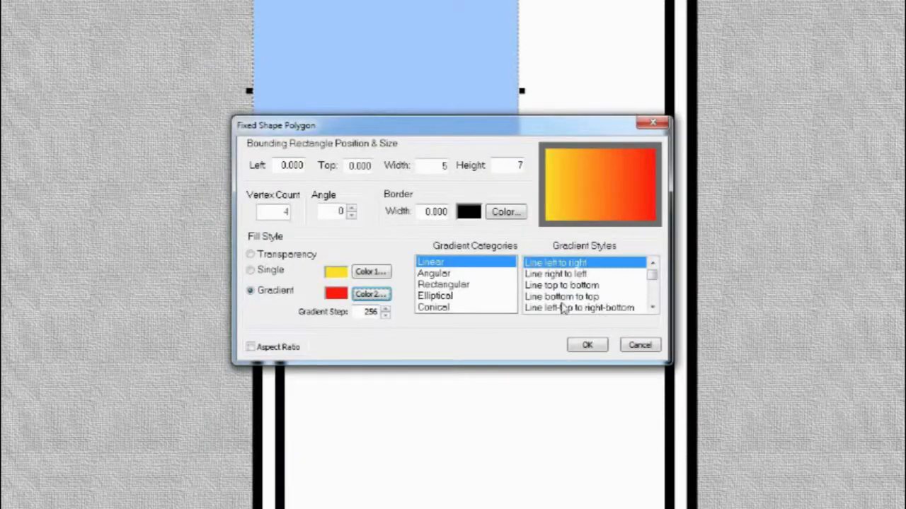
Step: Set the gradient to the Rectangular category with the Rectangle from center style and apply it to the shape
{"action": "left_click", "coordinate": [435, 286]}
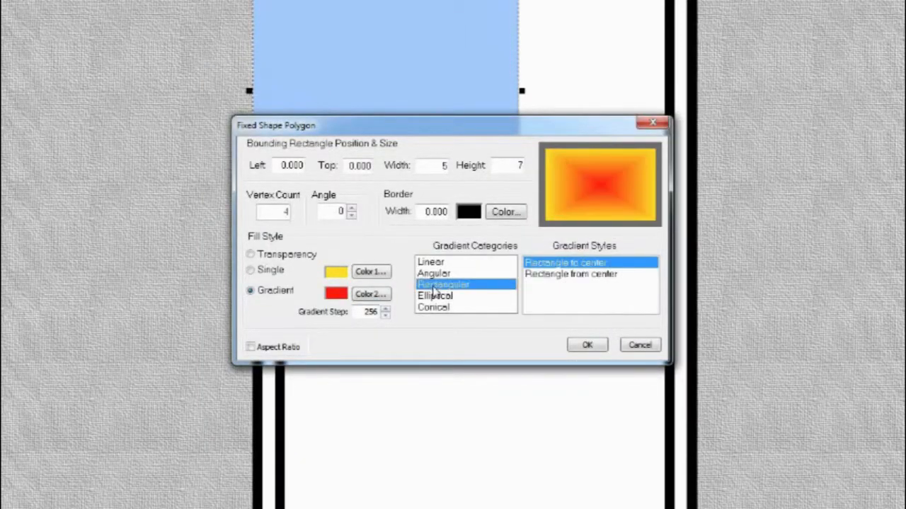
{"action": "left_click", "coordinate": [556, 276]}
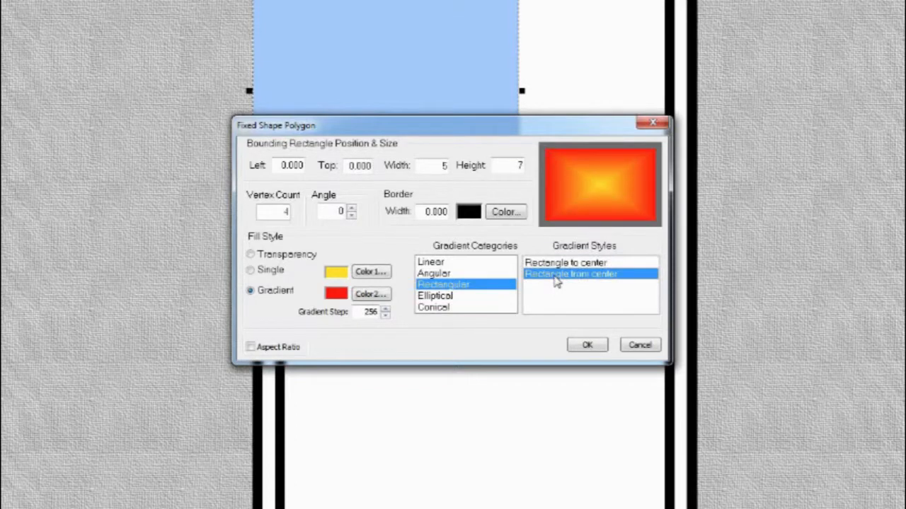
{"action": "left_click", "coordinate": [584, 347]}
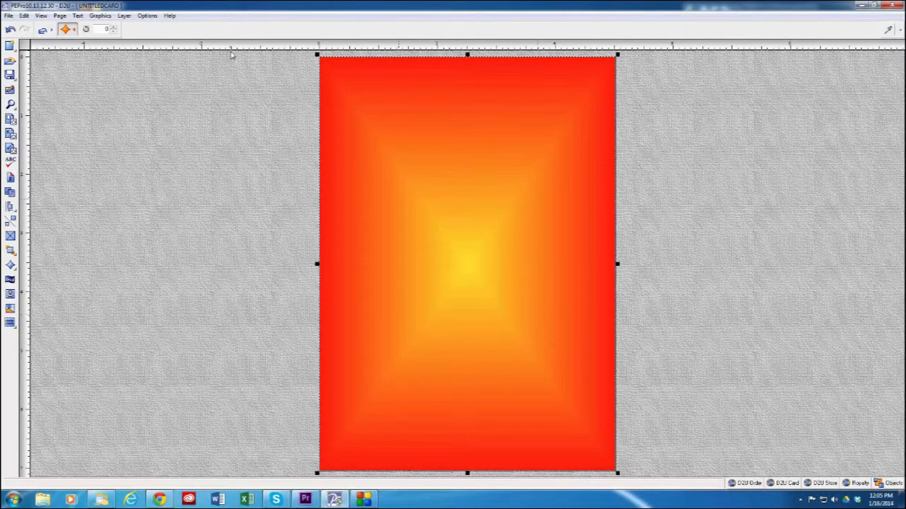
Step: Push the gradient shape behind the bordered text boxes and stretch it outward beyond both sides of the page
{"action": "left_click", "coordinate": [124, 16]}
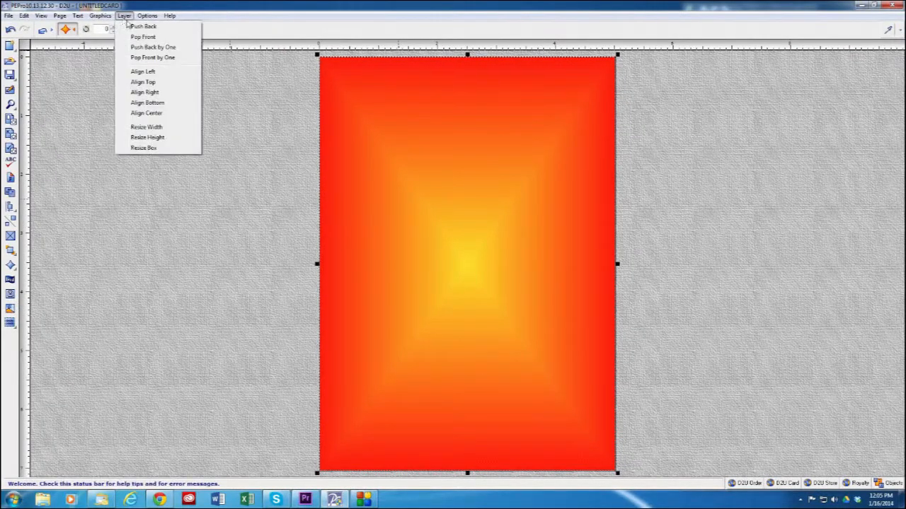
{"action": "left_click", "coordinate": [136, 28]}
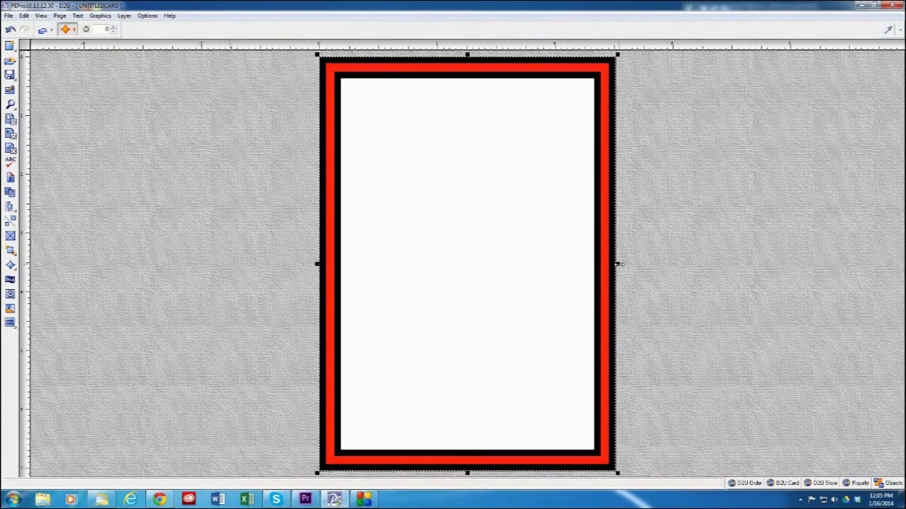
{"action": "left_click_drag", "start_coordinate": [619, 264], "coordinate": [816, 267]}
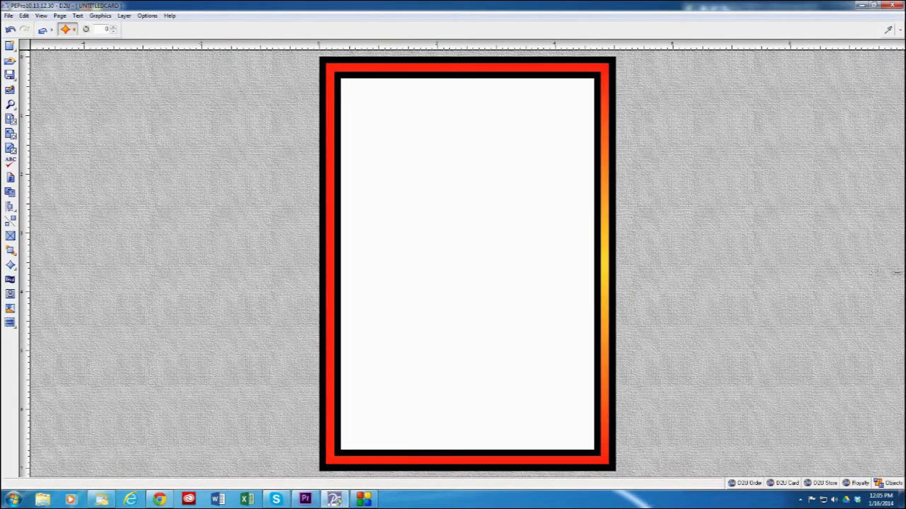
{"action": "left_click_drag", "start_coordinate": [897, 273], "coordinate": [896, 273]}
{"action": "left_click_drag", "start_coordinate": [317, 263], "coordinate": [216, 265]}
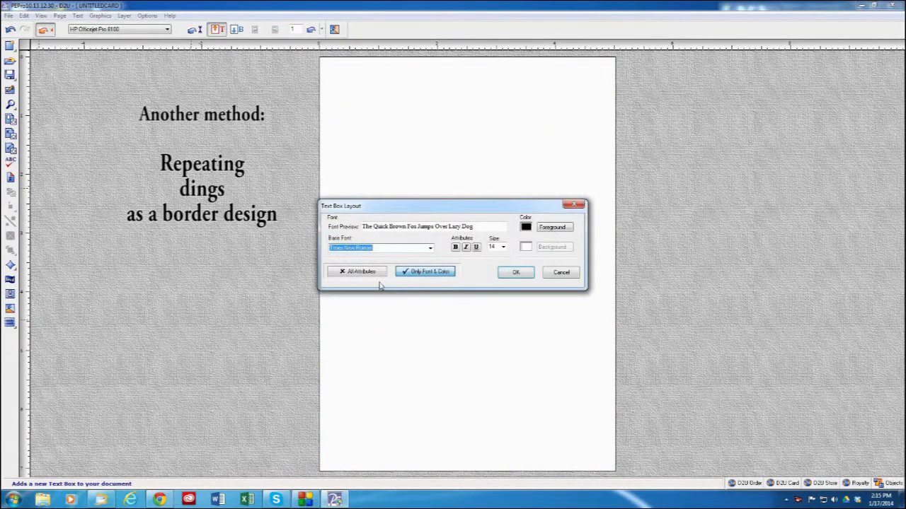
Step: Add a text box in the cbd Animal Dings font and resize it to a narrow strip across the top of the page
{"action": "type", "text": "cbd Animal Dings"}
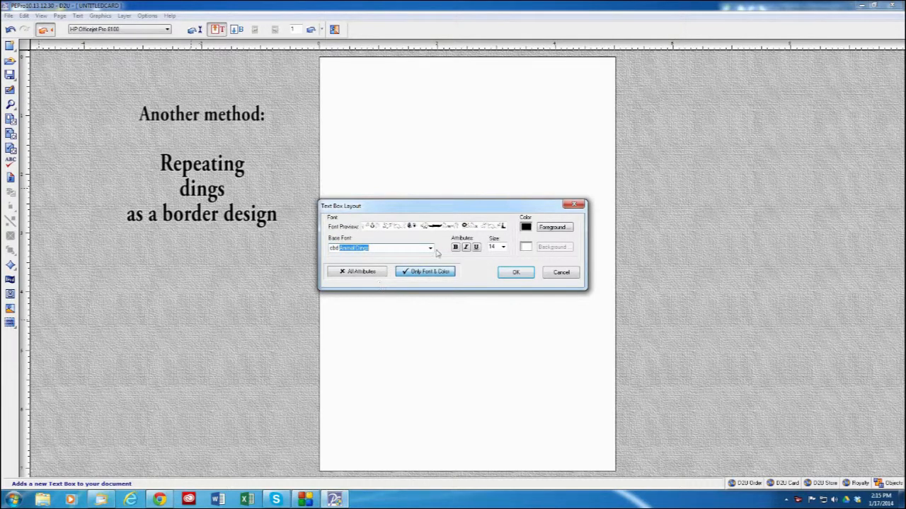
{"action": "left_click", "coordinate": [516, 273]}
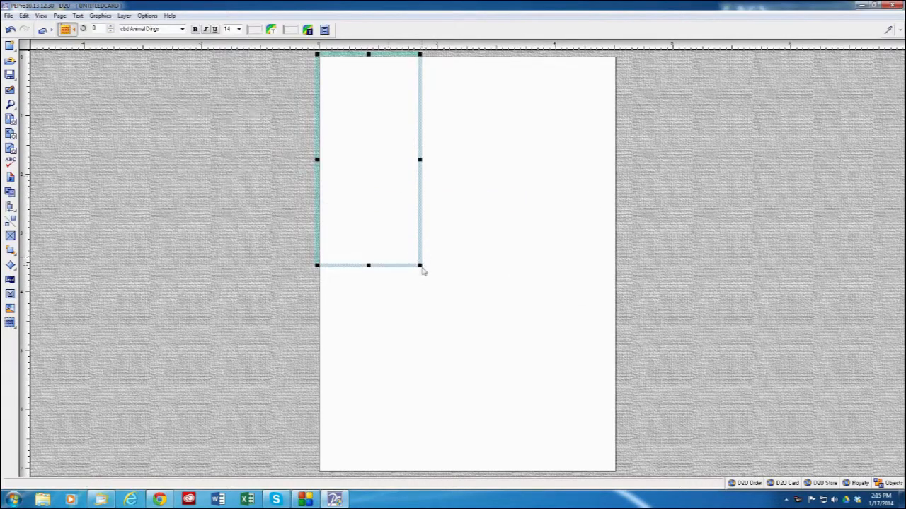
{"action": "left_click_drag", "start_coordinate": [420, 265], "coordinate": [618, 94]}
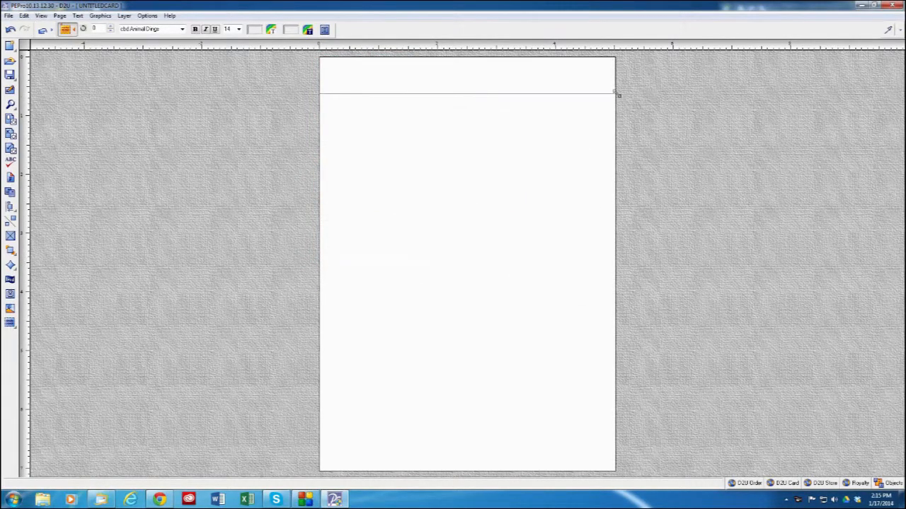
Step: Insert the long-necked, spiny-backed dinosaur from the Unicode character map into the text box
{"action": "left_click", "coordinate": [409, 83]}
{"action": "left_click", "coordinate": [10, 133]}
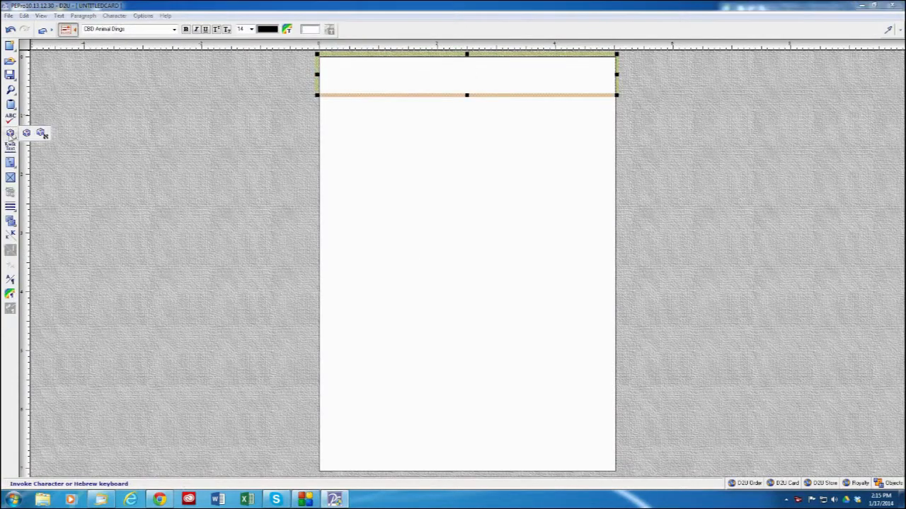
{"action": "left_click", "coordinate": [41, 133]}
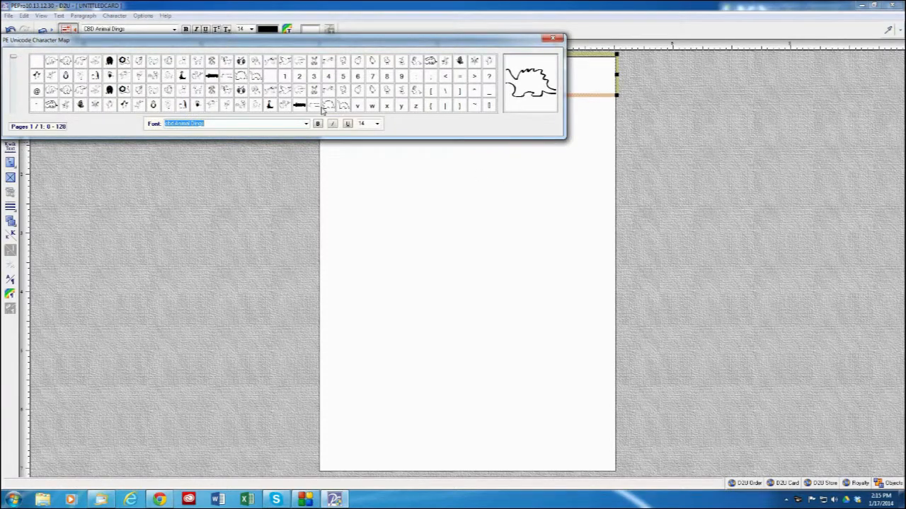
{"action": "left_click", "coordinate": [344, 107]}
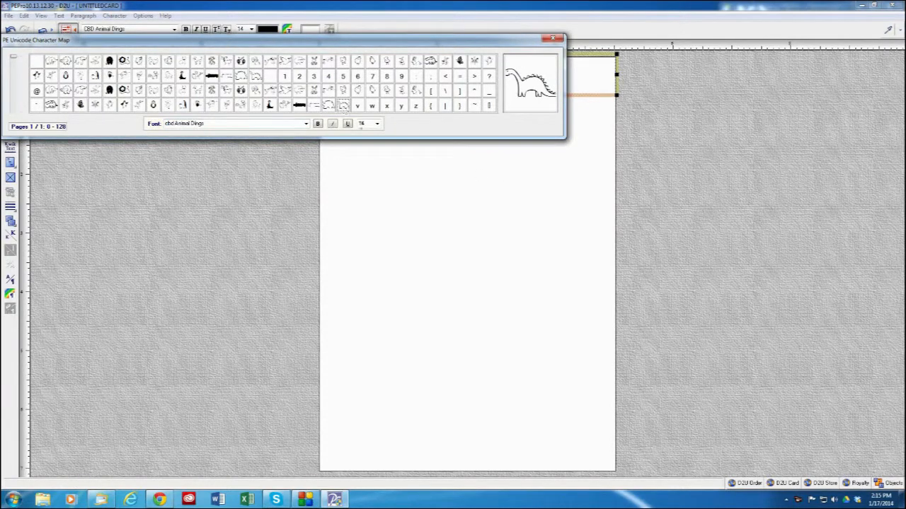
{"action": "left_click", "coordinate": [544, 34]}
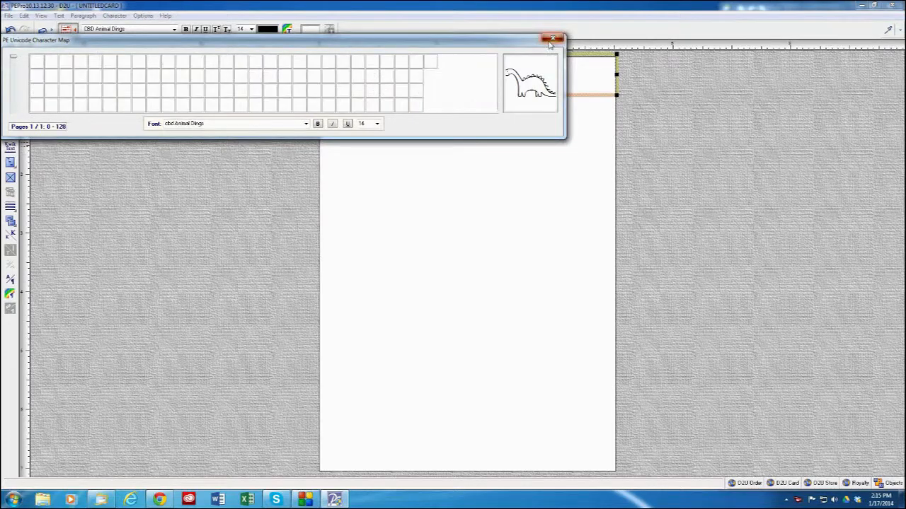
Step: Select the dinosaur character and enlarge it incrementally to font size 38
{"action": "left_click_drag", "start_coordinate": [483, 76], "coordinate": [427, 75]}
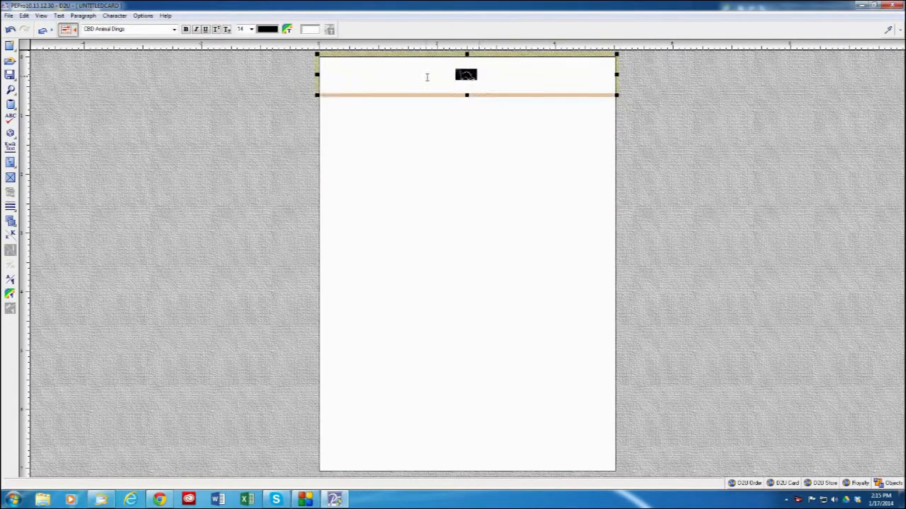
{"action": "left_click", "coordinate": [12, 249]}
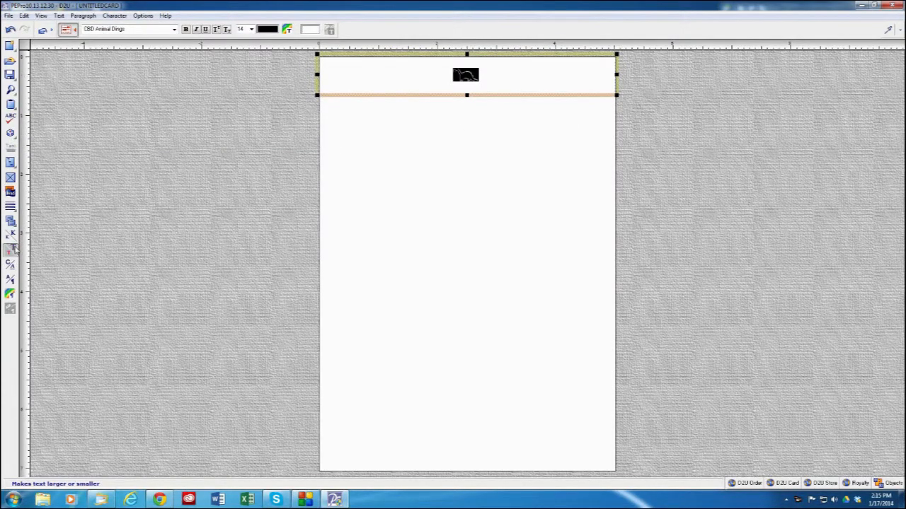
{"action": "left_click", "coordinate": [14, 248]}
{"action": "left_click", "coordinate": [14, 249]}
{"action": "left_click", "coordinate": [15, 249]}
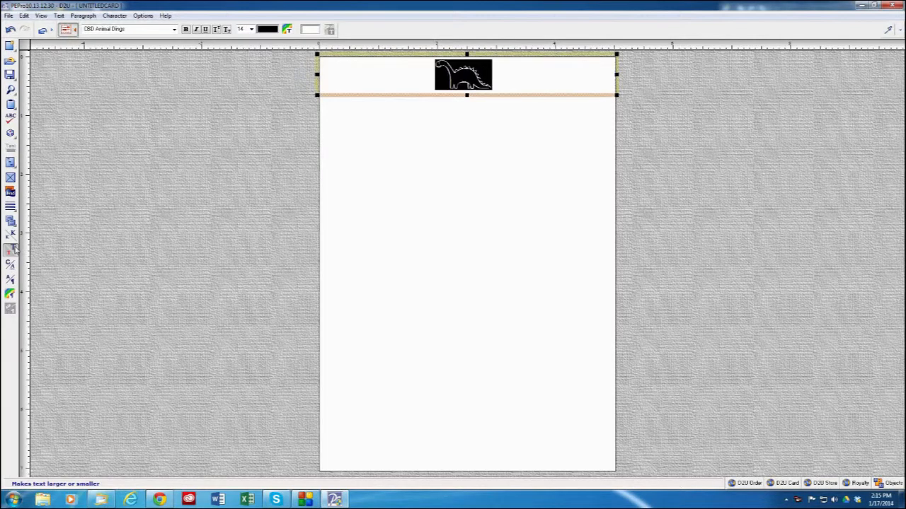
Step: Change the selected dinosaur's color to bright blue (red 0, green 128, blue 255)
{"action": "left_click", "coordinate": [288, 30]}
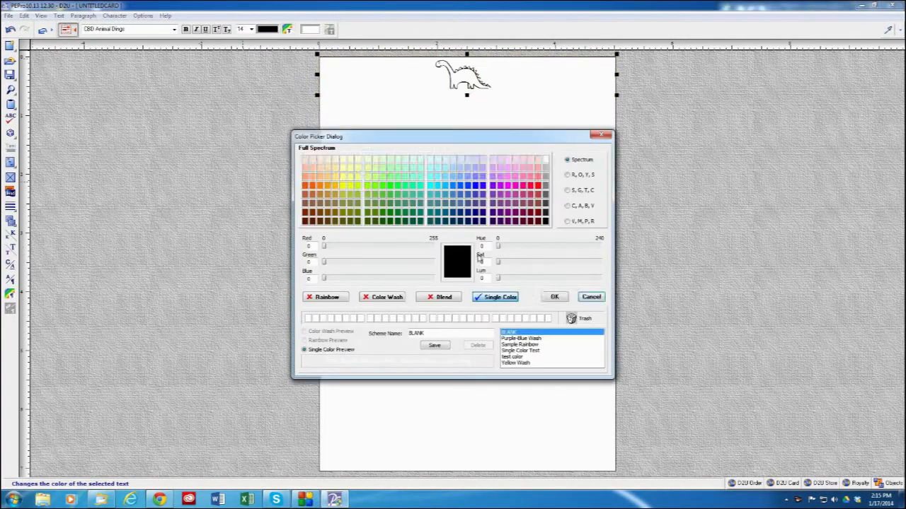
{"action": "left_click", "coordinate": [455, 188]}
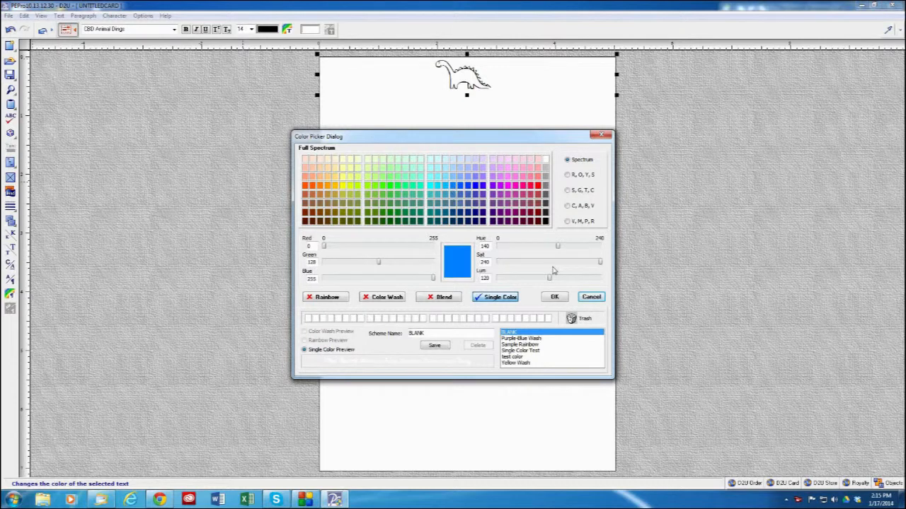
{"action": "left_click", "coordinate": [555, 298]}
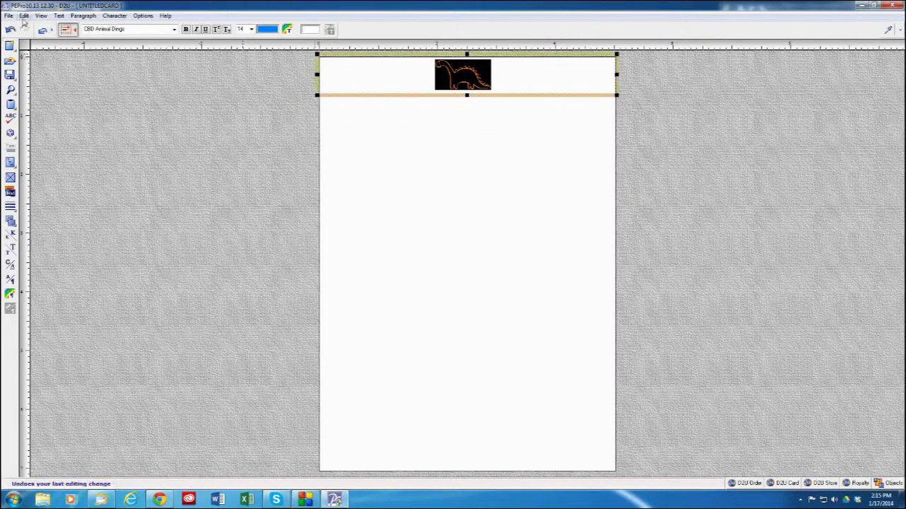
Step: Copy the blue dinosaur and paste it three times after the original, making a row of four across the page's top edge
{"action": "left_click", "coordinate": [24, 15]}
{"action": "left_click", "coordinate": [39, 61]}
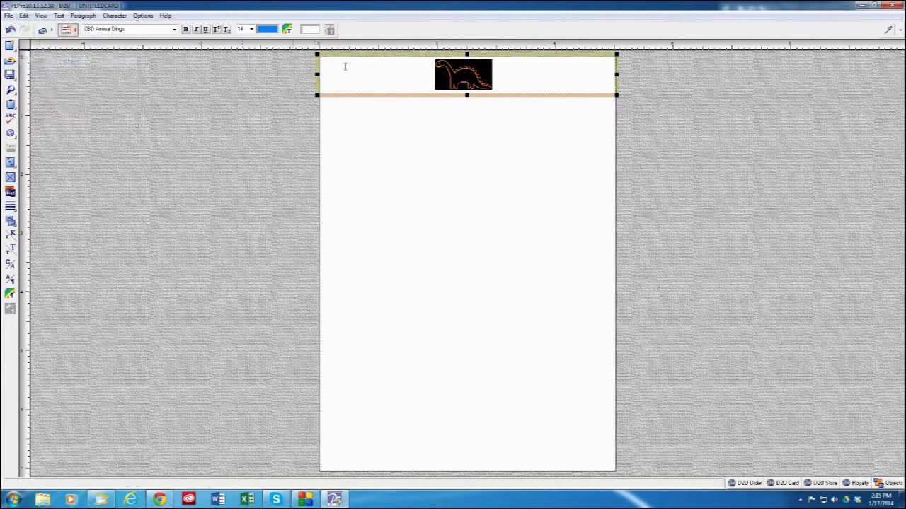
{"action": "left_click", "coordinate": [495, 75]}
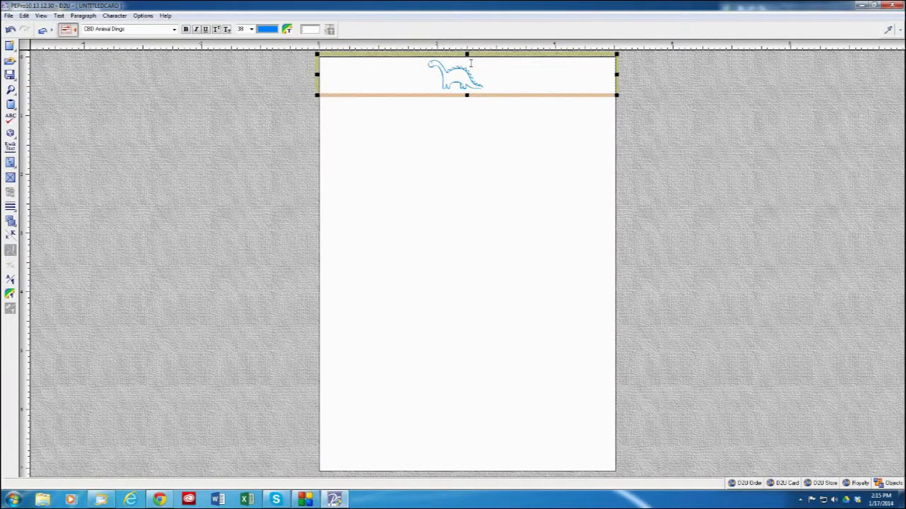
{"action": "left_click", "coordinate": [26, 16]}
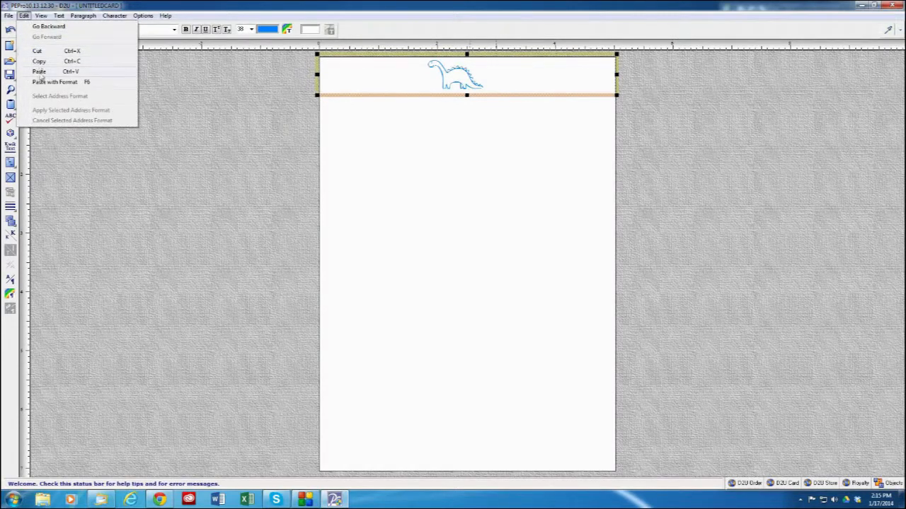
{"action": "left_click", "coordinate": [39, 73]}
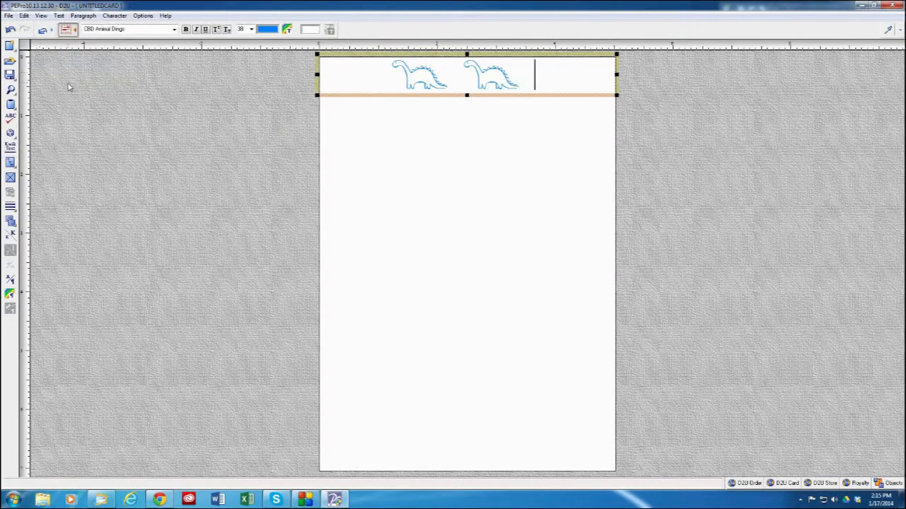
{"action": "key", "text": "ctrl+v"}
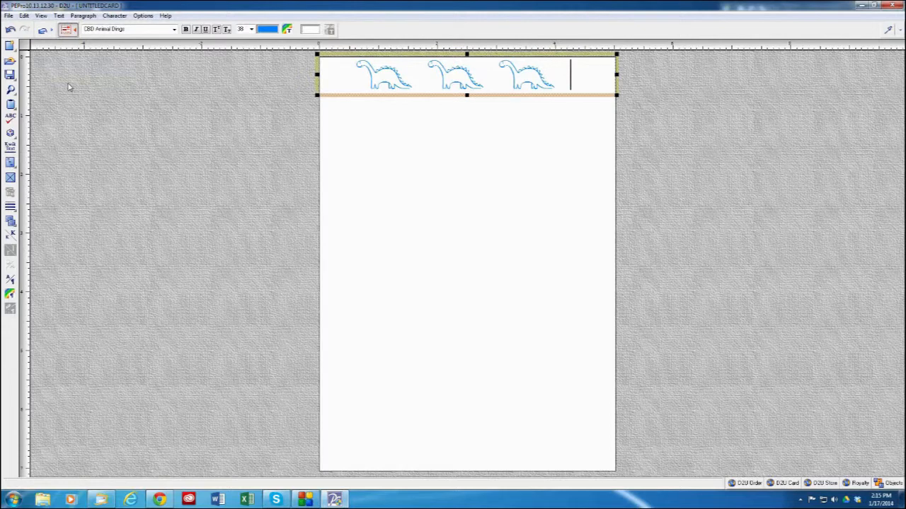
{"action": "key", "text": "ctrl+v"}
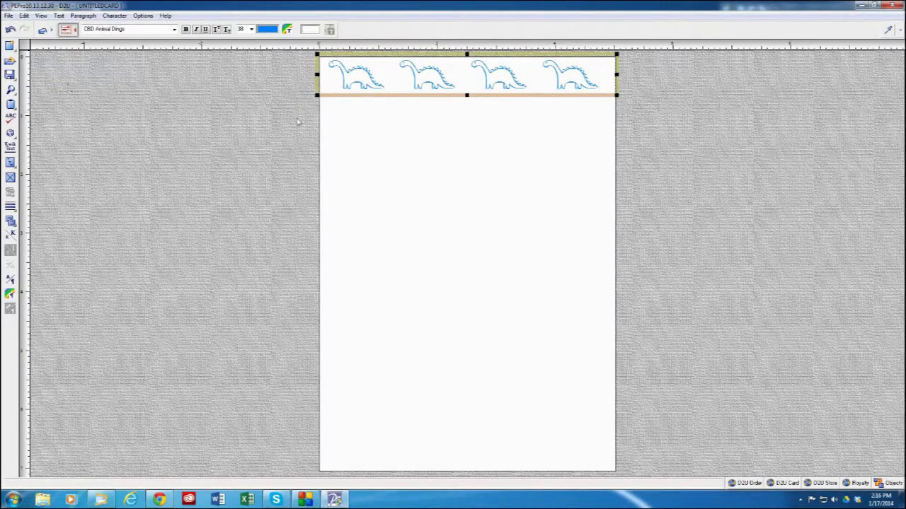
{"action": "left_click", "coordinate": [400, 166]}
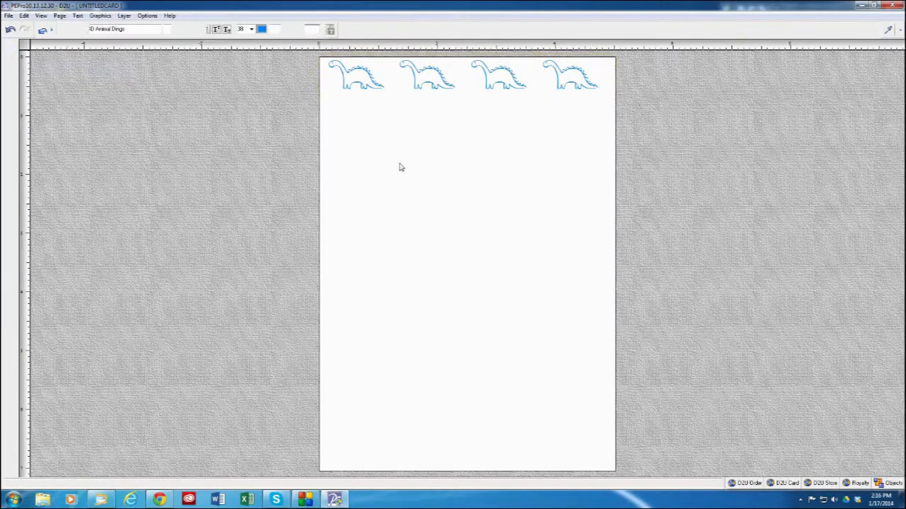
Step: Duplicate the text box with the dinosaur row and place the copy along the page's bottom edge
{"action": "left_click", "coordinate": [377, 94]}
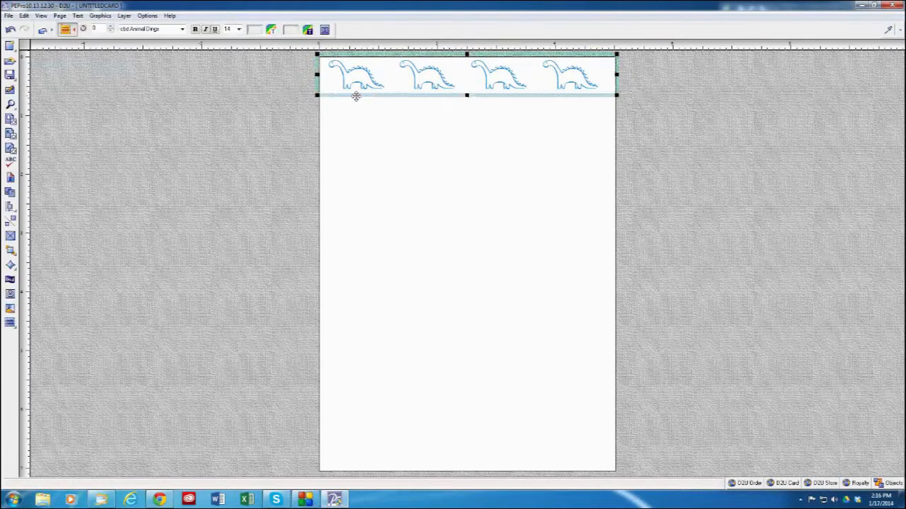
{"action": "left_click", "coordinate": [23, 15]}
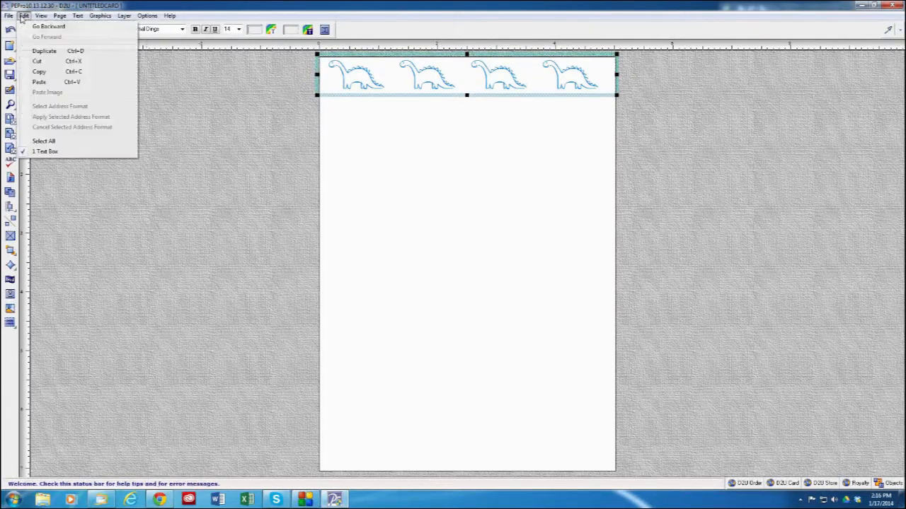
{"action": "left_click", "coordinate": [37, 51]}
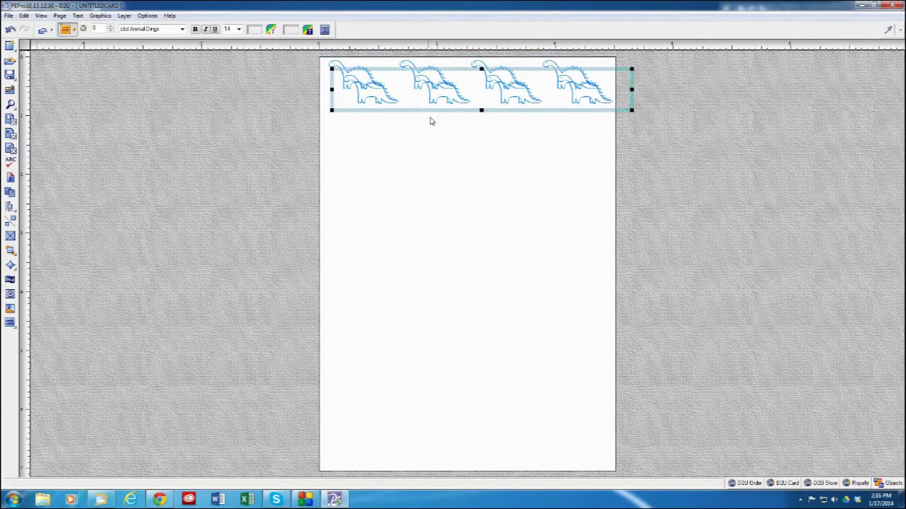
{"action": "left_click_drag", "start_coordinate": [446, 114], "coordinate": [430, 466]}
{"action": "left_click", "coordinate": [236, 406]}
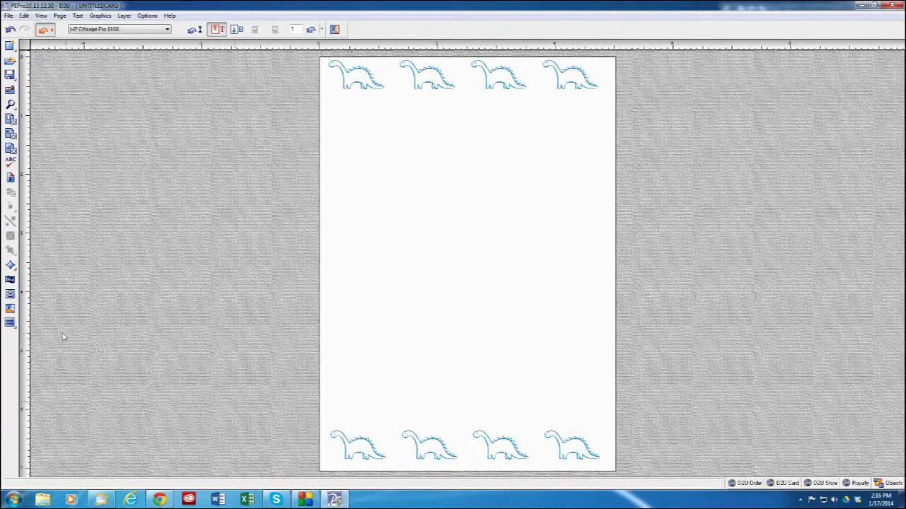
Step: Add a default Times New Roman text box holding a page-wide underscore line and position the line just beneath the top dinosaur row
{"action": "left_click", "coordinate": [10, 324]}
{"action": "left_click", "coordinate": [26, 325]}
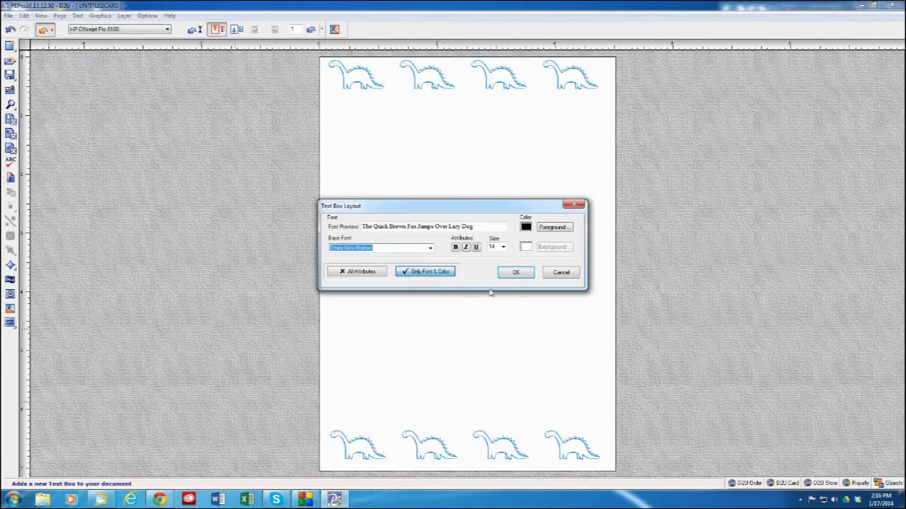
{"action": "left_click", "coordinate": [514, 273]}
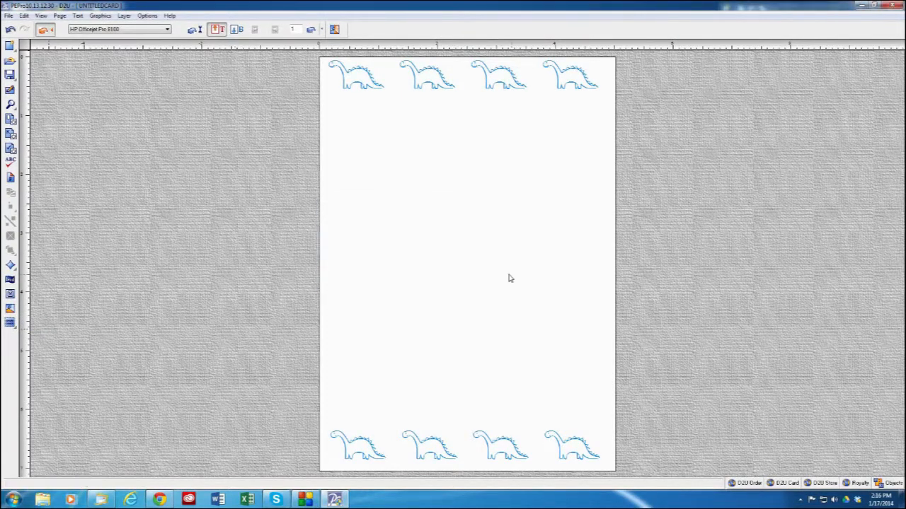
{"action": "left_click", "coordinate": [354, 172]}
{"action": "left_click_drag", "start_coordinate": [421, 266], "coordinate": [559, 125]}
{"action": "left_click", "coordinate": [525, 109]}
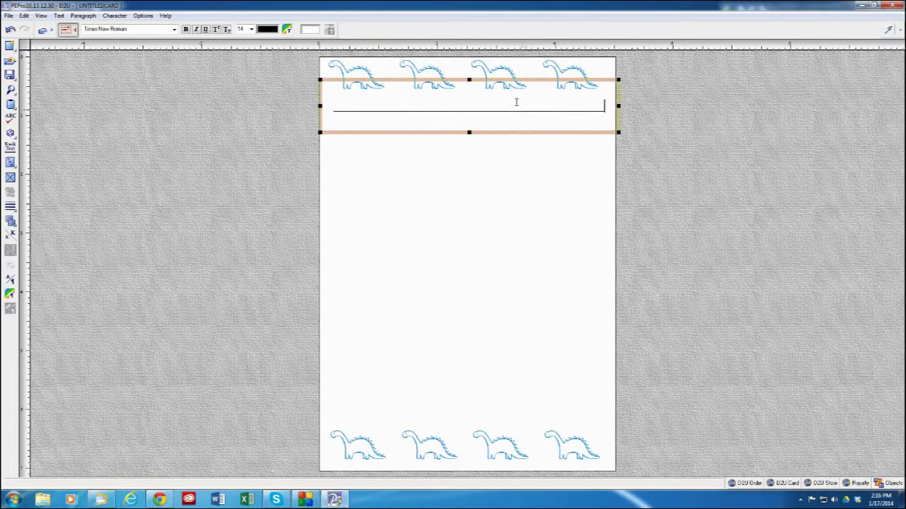
{"action": "left_click", "coordinate": [469, 80]}
{"action": "mouse_move", "coordinate": [473, 101]}
{"action": "left_mouse_down"}
{"action": "mouse_move", "coordinate": [473, 79]}
{"action": "mouse_move", "coordinate": [477, 87]}
{"action": "left_mouse_up"}
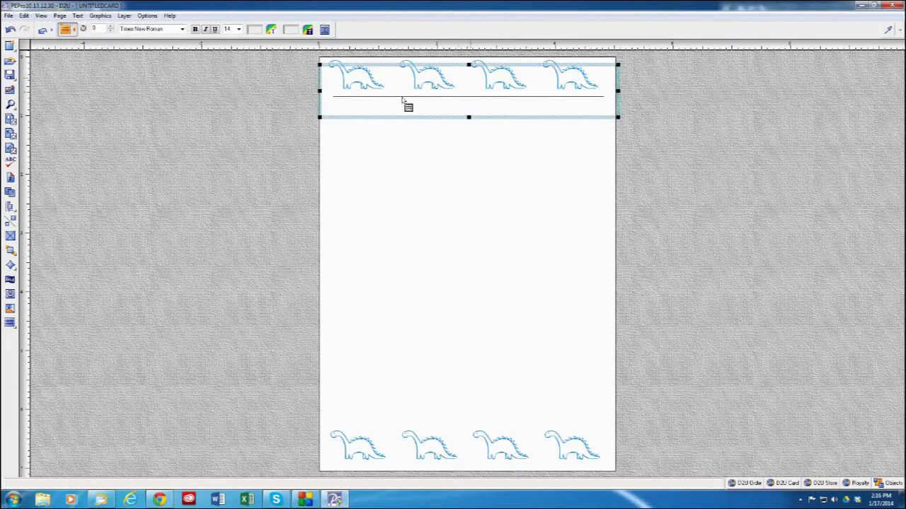
Step: Duplicate the line's text box and place the copy just above the bottom dinosaur row
{"action": "left_click", "coordinate": [24, 16]}
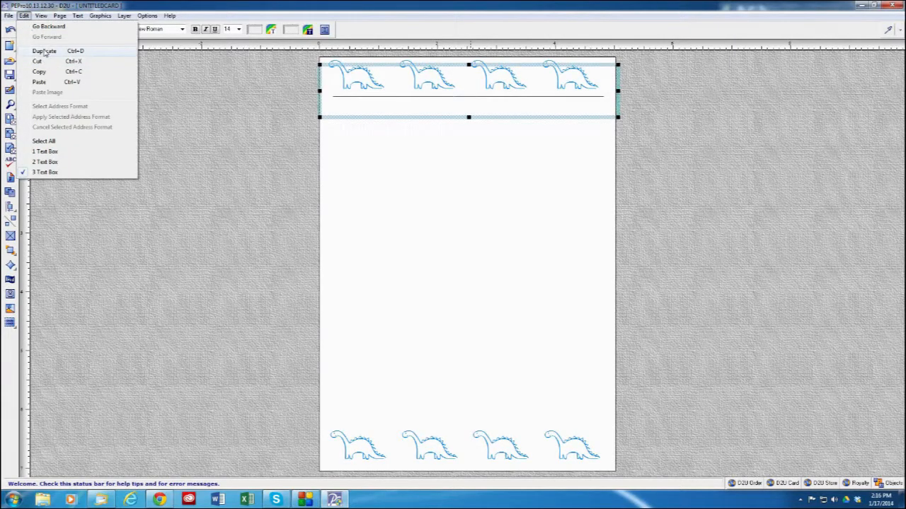
{"action": "left_click", "coordinate": [39, 51]}
{"action": "left_click_drag", "start_coordinate": [470, 124], "coordinate": [457, 436]}
{"action": "left_click", "coordinate": [218, 370]}
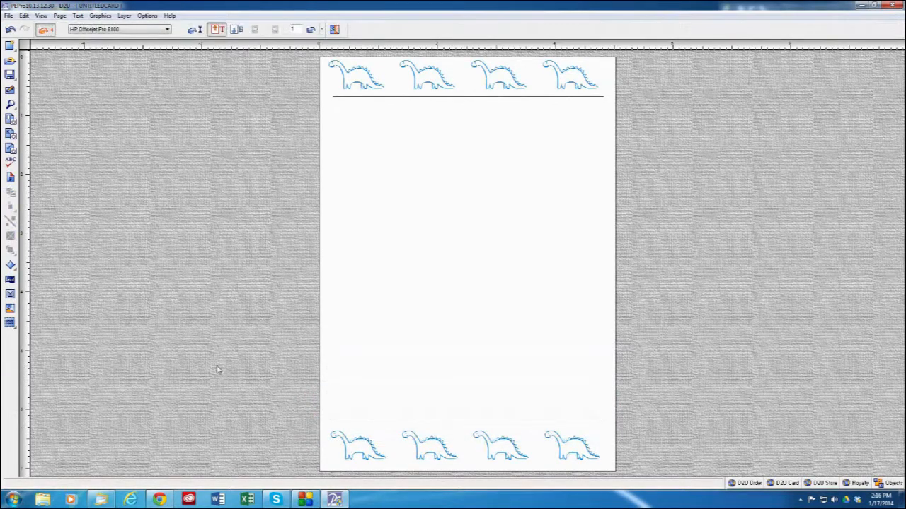
Step: Duplicate the top dinosaur row and reshape the copy into a narrow column along the page's left edge, between the two lines
{"action": "left_click", "coordinate": [363, 84]}
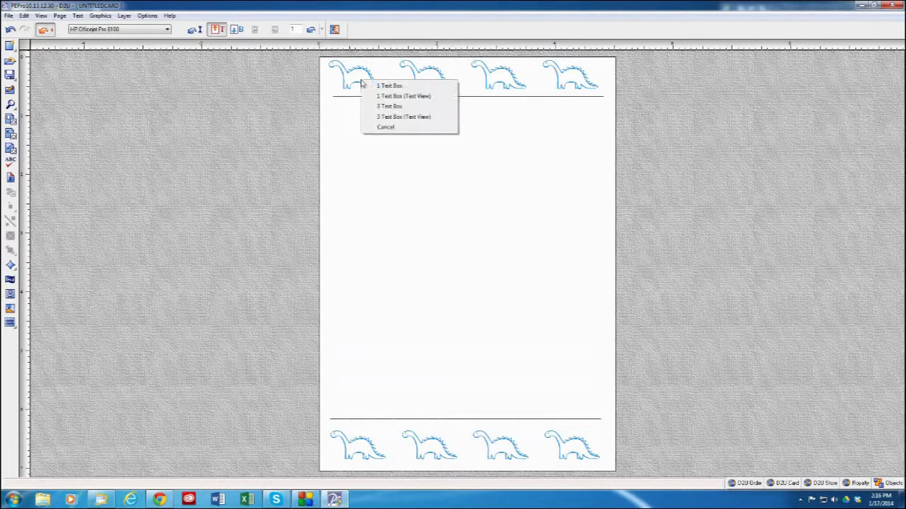
{"action": "left_click", "coordinate": [385, 85]}
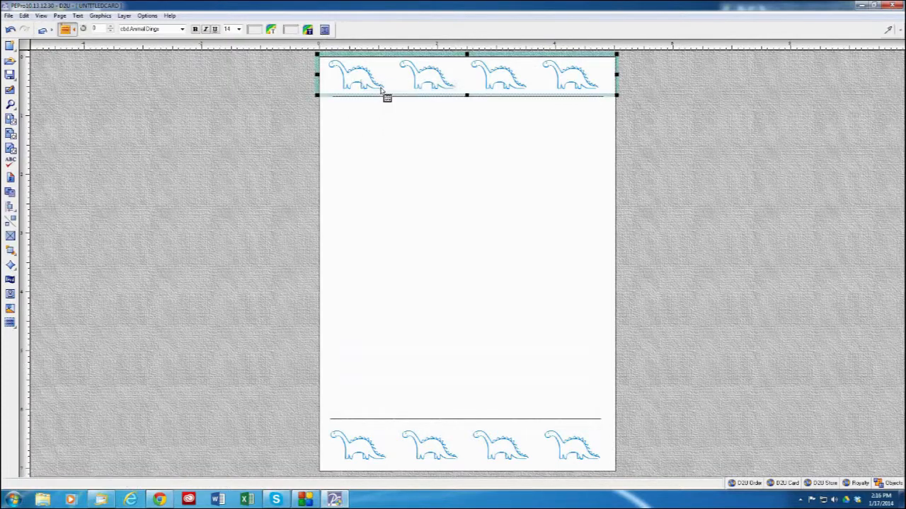
{"action": "left_click", "coordinate": [10, 15]}
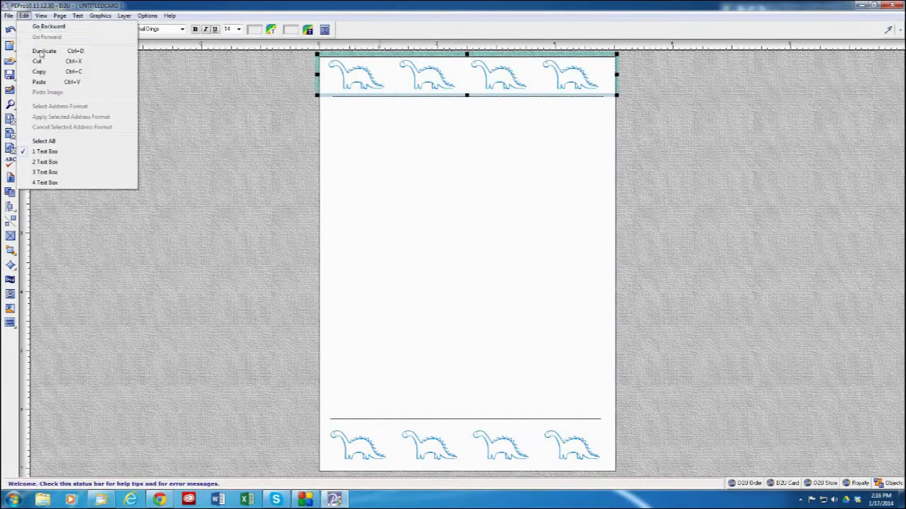
{"action": "left_click", "coordinate": [43, 51]}
{"action": "left_click_drag", "start_coordinate": [455, 117], "coordinate": [445, 142]}
{"action": "left_click_drag", "start_coordinate": [620, 145], "coordinate": [404, 413]}
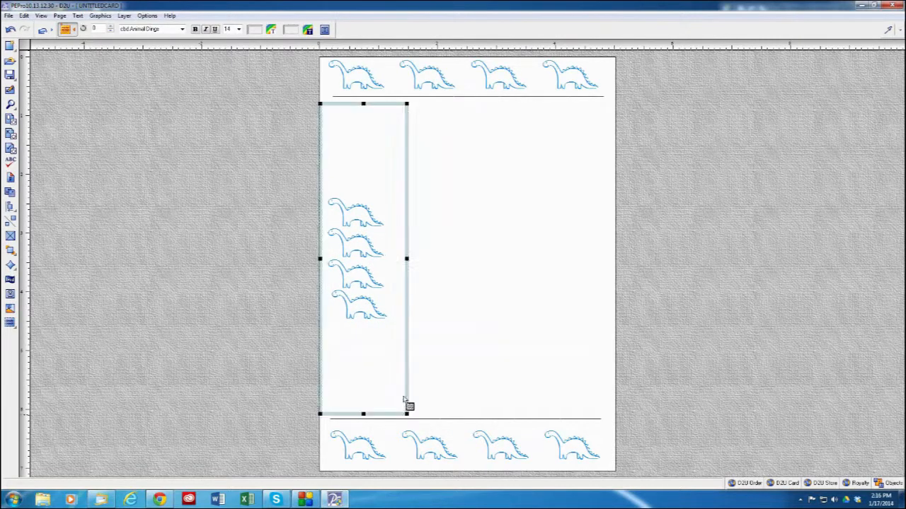
Step: Turn off evenly spaced paragraphs for the dinosaur column so its dinosaurs start at the top of the text box
{"action": "left_click", "coordinate": [394, 232]}
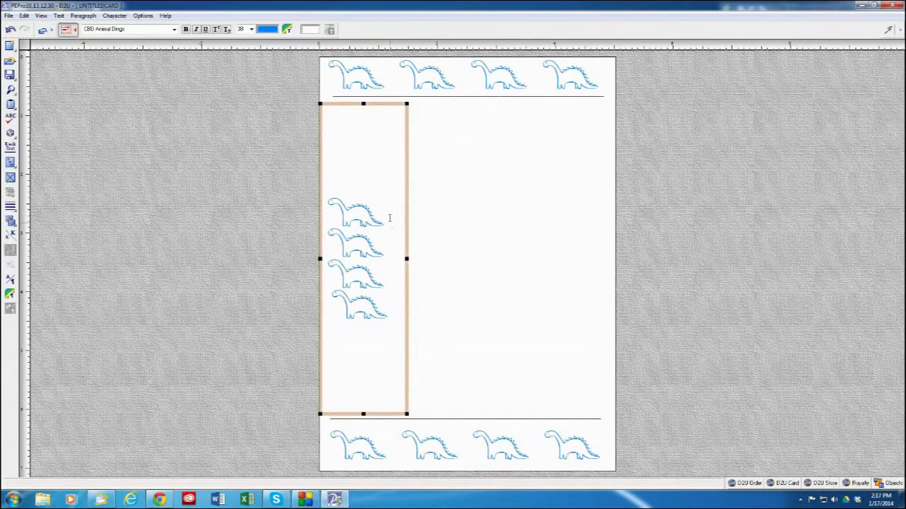
{"action": "right_click", "coordinate": [389, 151]}
{"action": "left_click", "coordinate": [403, 180]}
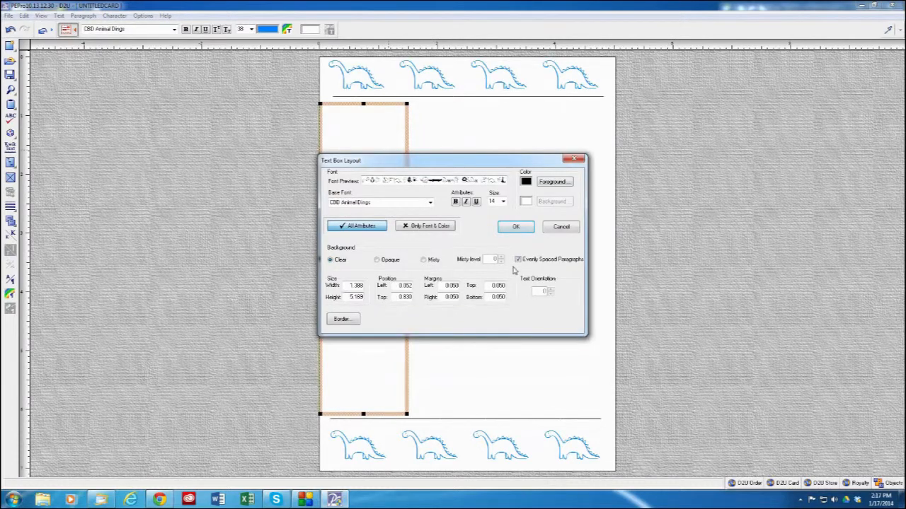
{"action": "left_click", "coordinate": [517, 228]}
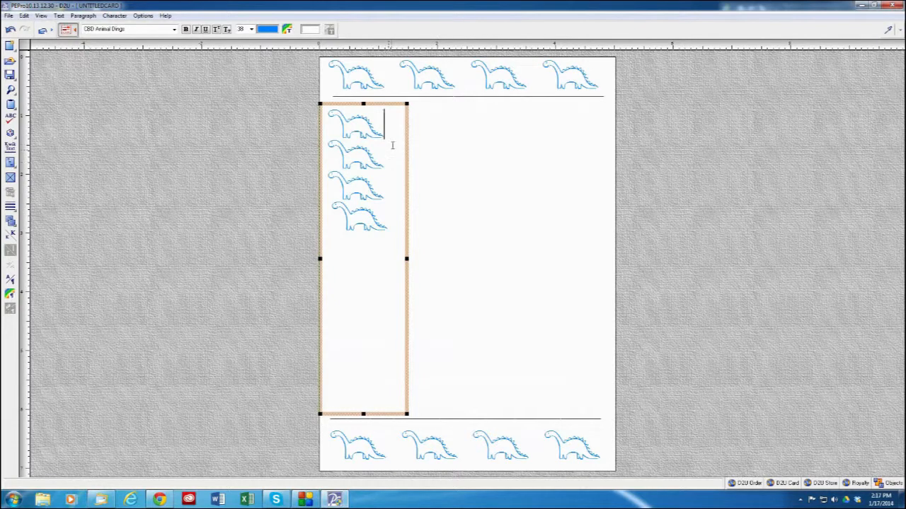
Step: Insert a blank line after each of the first three dinosaurs in the column to spread the four apart
{"action": "key", "text": "Return"}
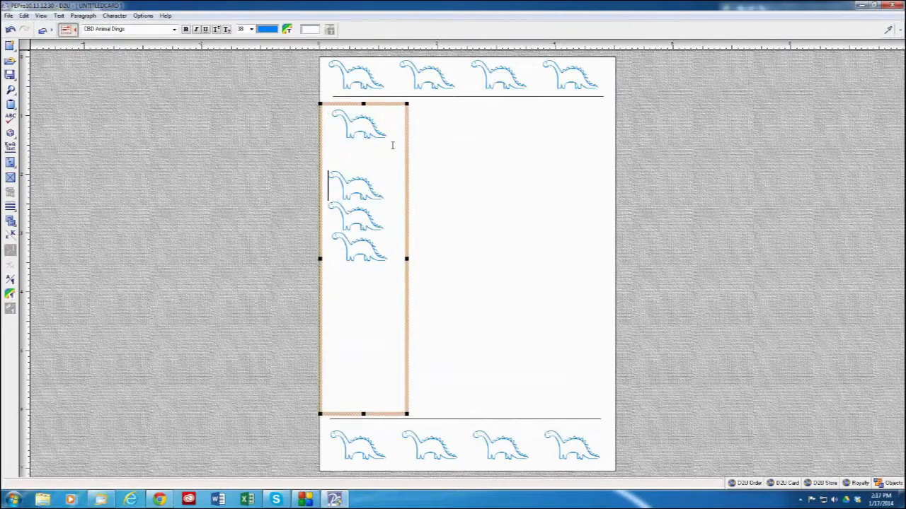
{"action": "key", "text": "Return"}
{"action": "key", "text": "Return"}
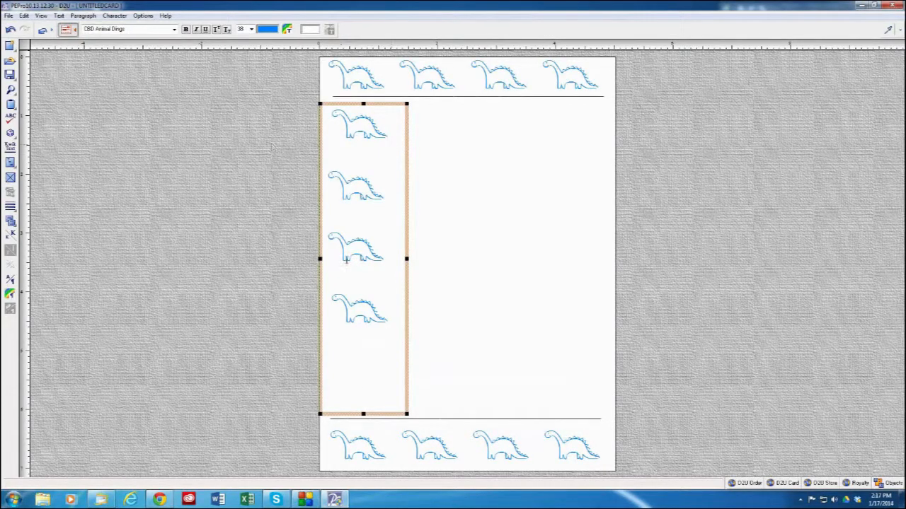
Step: Copy the lowest dinosaur in the column and paste it below as a fifth, leaving the same gap
{"action": "double_click", "coordinate": [353, 306]}
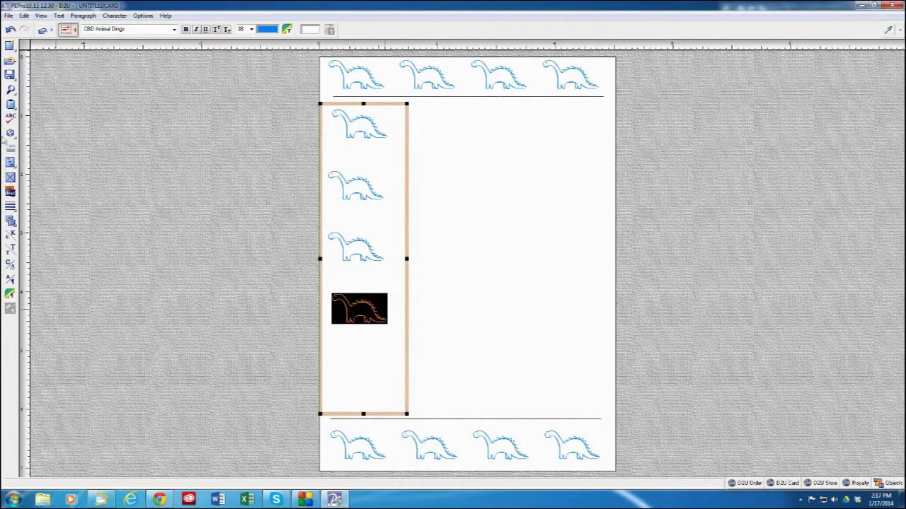
{"action": "left_click", "coordinate": [23, 14]}
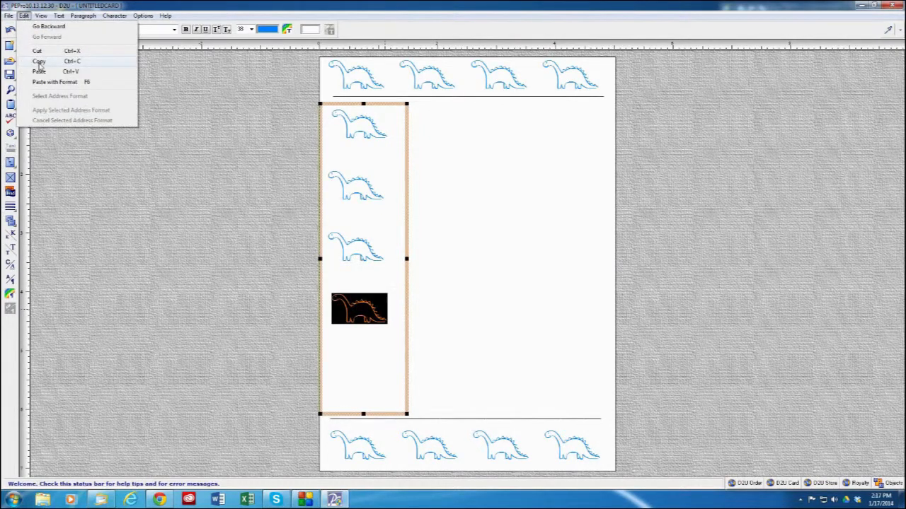
{"action": "left_click", "coordinate": [38, 61]}
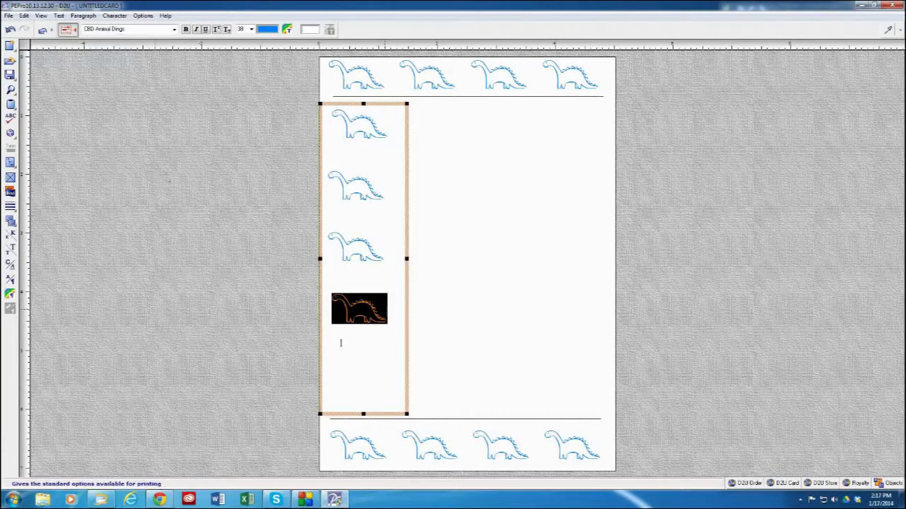
{"action": "left_click", "coordinate": [358, 370]}
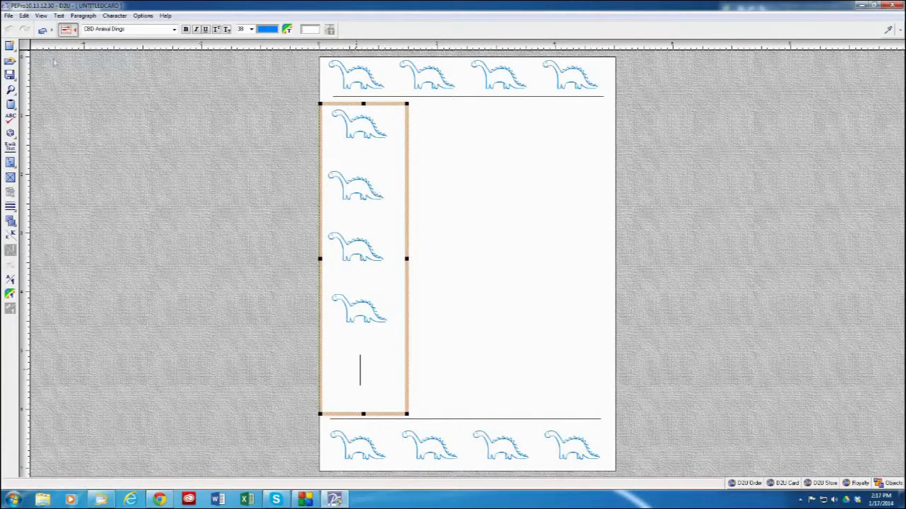
{"action": "left_click", "coordinate": [24, 16]}
{"action": "left_click", "coordinate": [39, 79]}
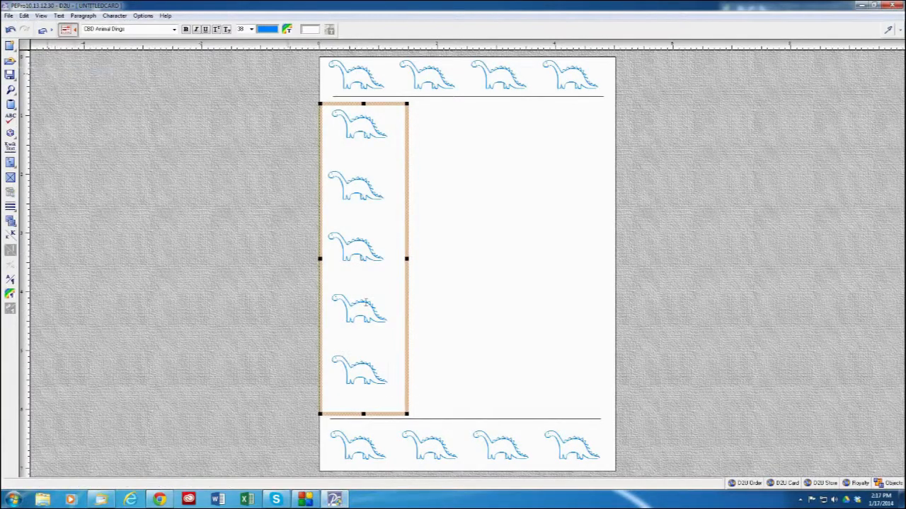
Step: Duplicate the dinosaur column and place the copy along the page's right edge
{"action": "left_click", "coordinate": [404, 259]}
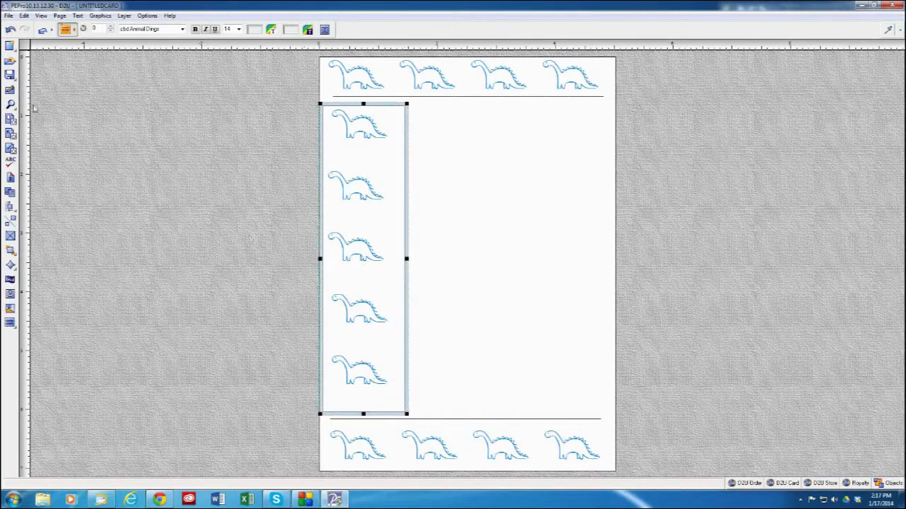
{"action": "left_click", "coordinate": [24, 16]}
{"action": "left_click", "coordinate": [42, 51]}
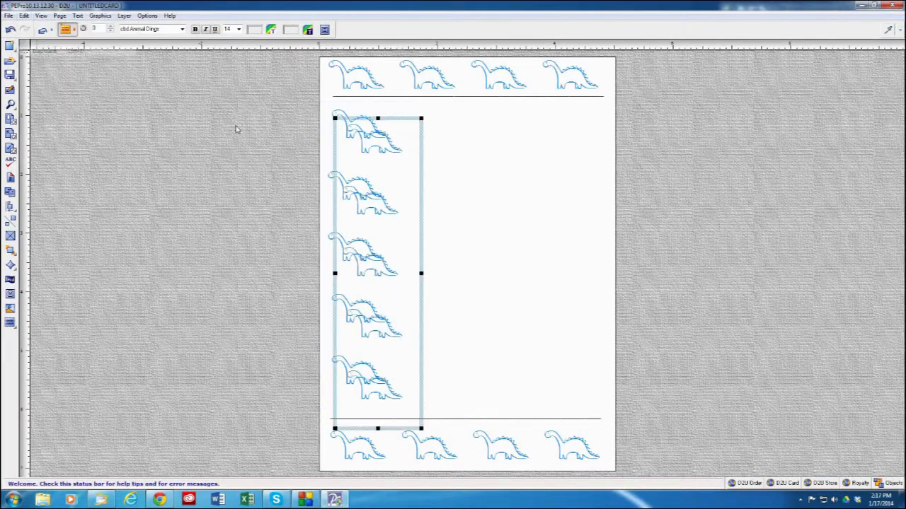
{"action": "left_click_drag", "start_coordinate": [390, 257], "coordinate": [588, 243]}
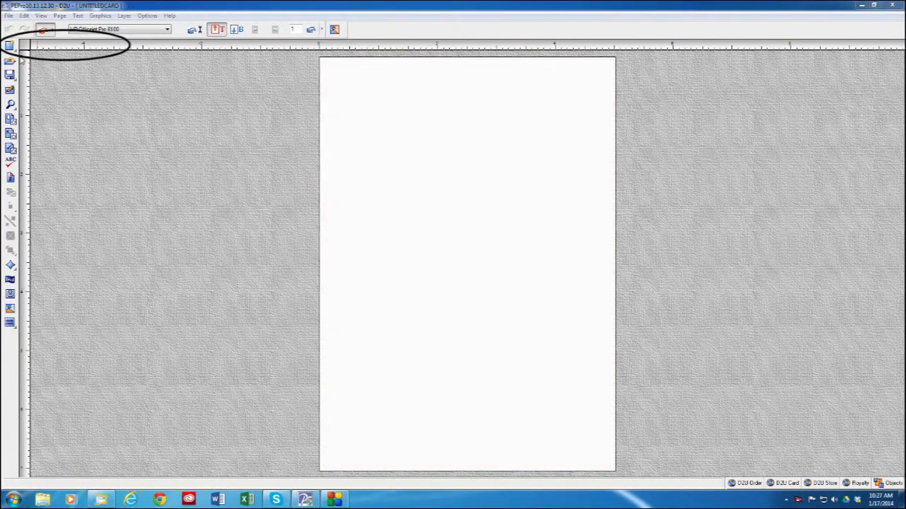
Step: Browse the CS Library card templates with the SKU search left blank, and turn on the template preview
{"action": "left_click", "coordinate": [11, 46]}
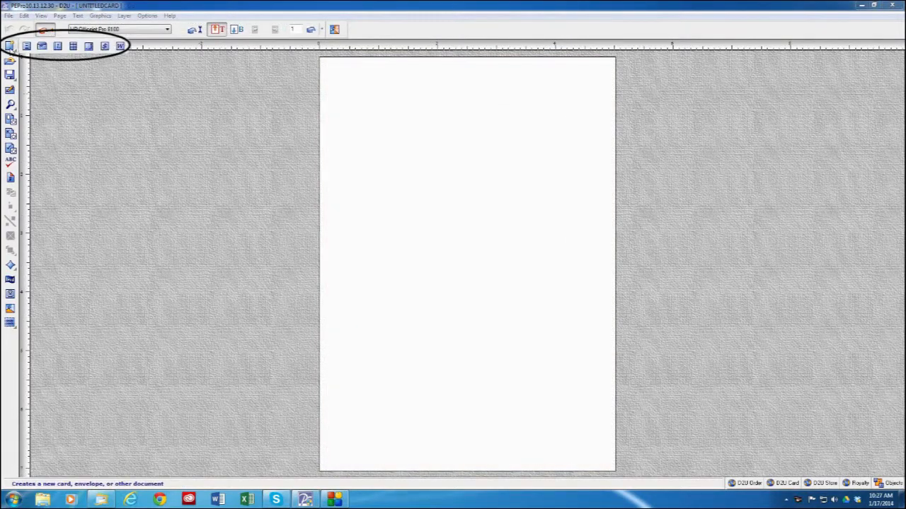
{"action": "left_click", "coordinate": [58, 46]}
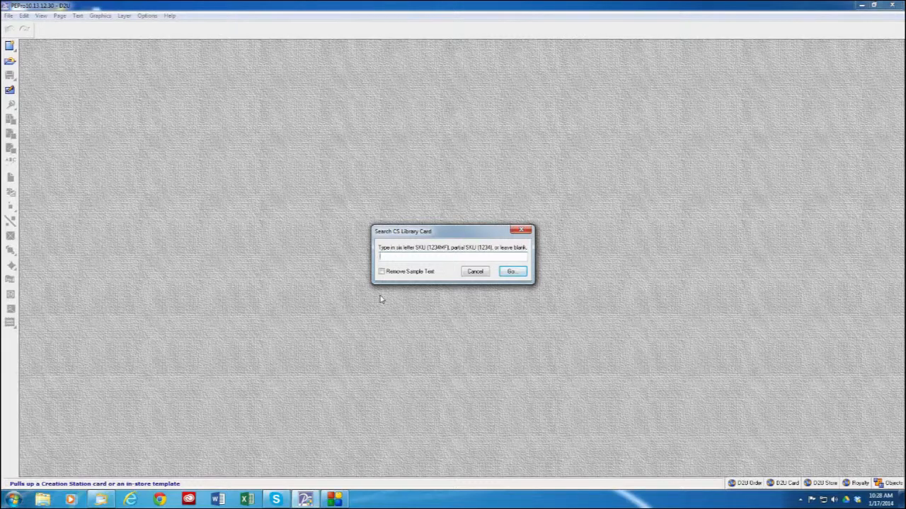
{"action": "left_click", "coordinate": [516, 275]}
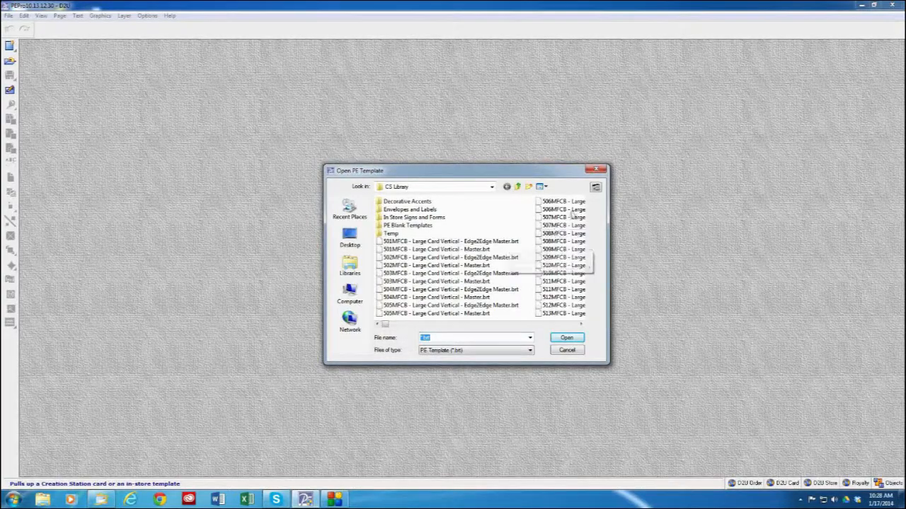
{"action": "left_click", "coordinate": [596, 188]}
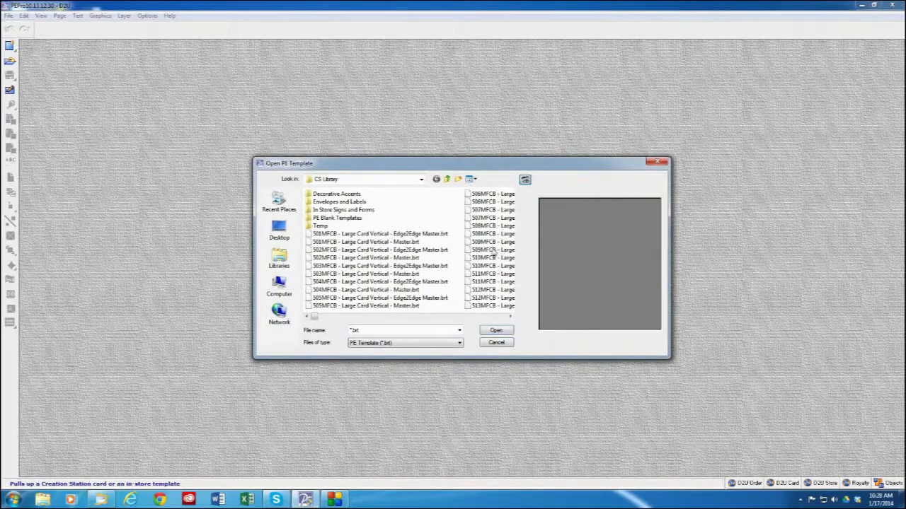
Step: Preview the border designs of several large vertical card templates, starting with the 501MFCB Edge2Edge Master
{"action": "left_click", "coordinate": [330, 235]}
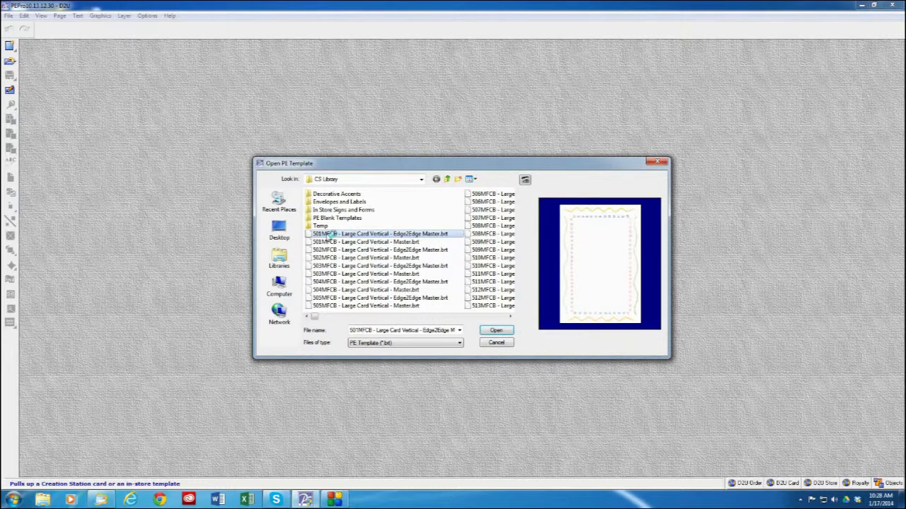
{"action": "left_click", "coordinate": [324, 250]}
{"action": "left_click", "coordinate": [324, 266]}
{"action": "left_click", "coordinate": [323, 282]}
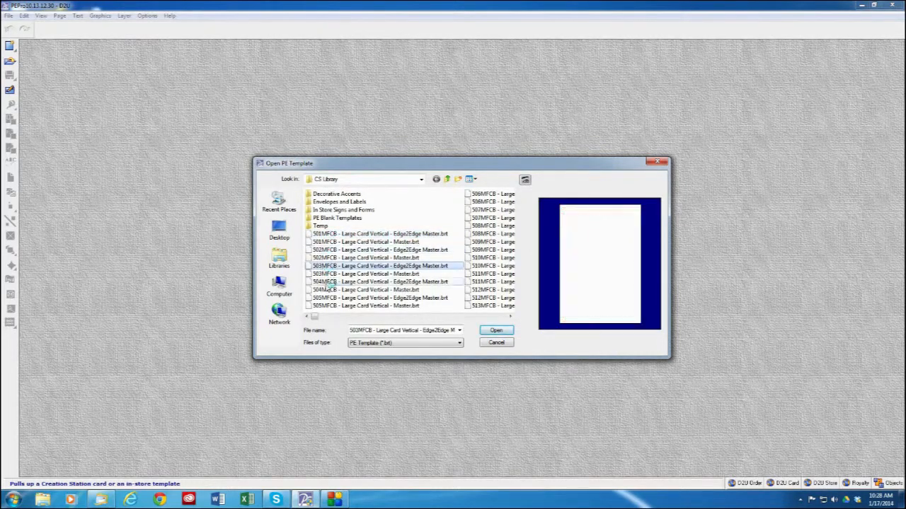
{"action": "left_click", "coordinate": [325, 298]}
{"action": "left_click", "coordinate": [478, 203]}
{"action": "left_click", "coordinate": [478, 218]}
{"action": "left_click", "coordinate": [480, 235]}
{"action": "left_click", "coordinate": [479, 251]}
Step: Open the template 502MFCB - Large Card Vertical - Edge2Edge Master.brt and shift its dotted border's color to blue
{"action": "left_click", "coordinate": [333, 250]}
{"action": "left_click", "coordinate": [484, 334]}
{"action": "left_click", "coordinate": [334, 29]}
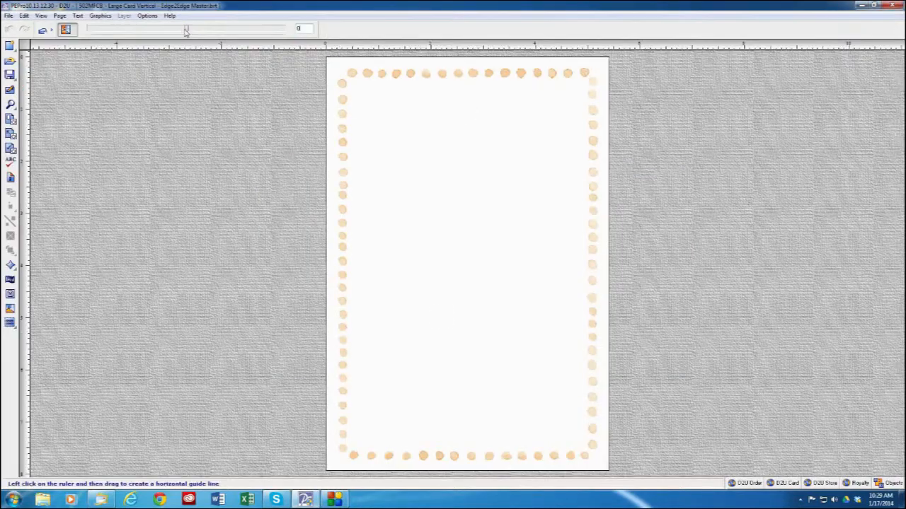
{"action": "left_click_drag", "start_coordinate": [185, 32], "coordinate": [285, 35]}
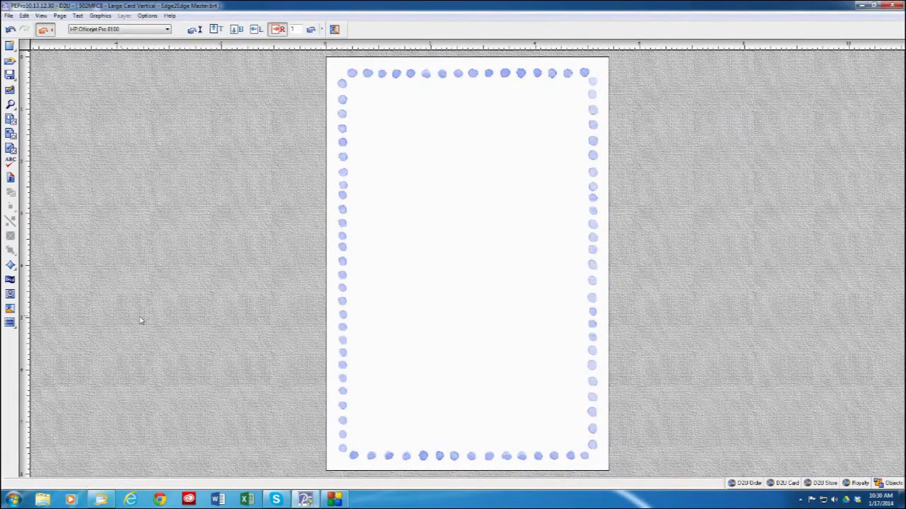
Step: Add a text box with a solid black border and size it to fit just inside the blue dots
{"action": "left_click", "coordinate": [10, 322]}
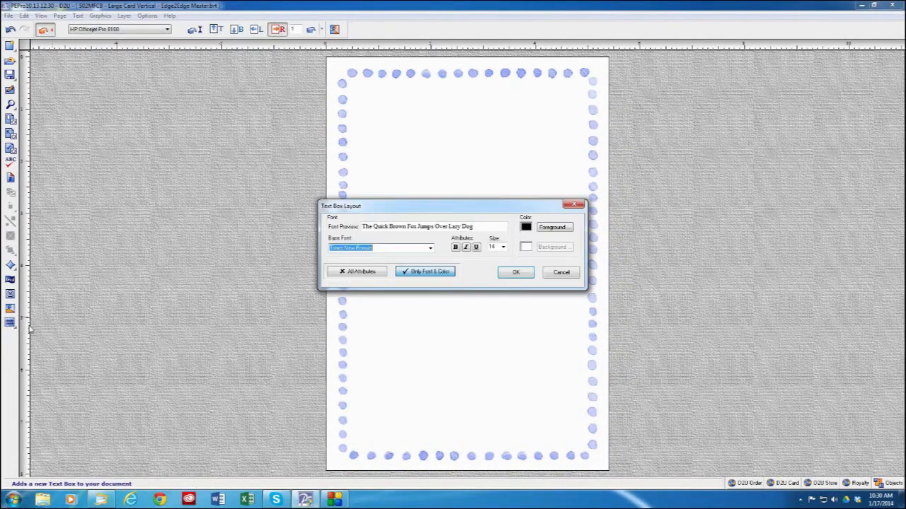
{"action": "left_click", "coordinate": [349, 272]}
{"action": "left_click", "coordinate": [341, 366]}
{"action": "left_click", "coordinate": [407, 224]}
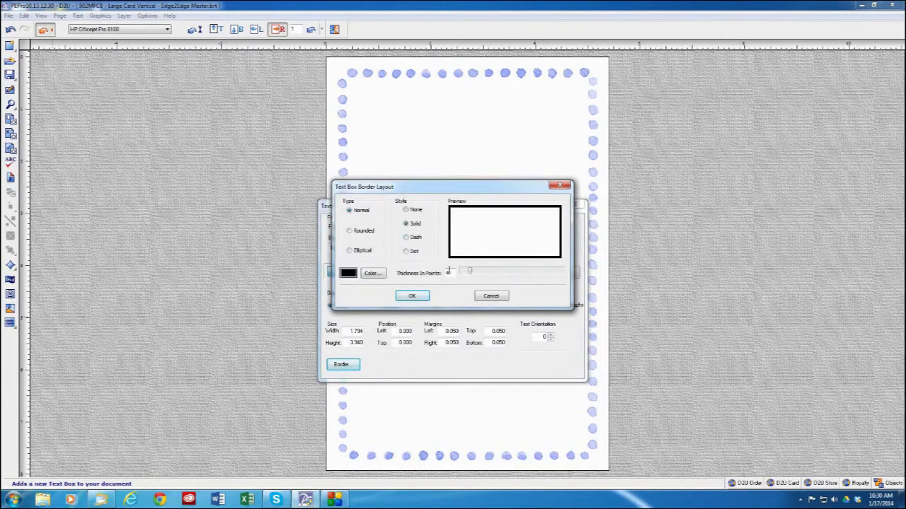
{"action": "left_click", "coordinate": [412, 295]}
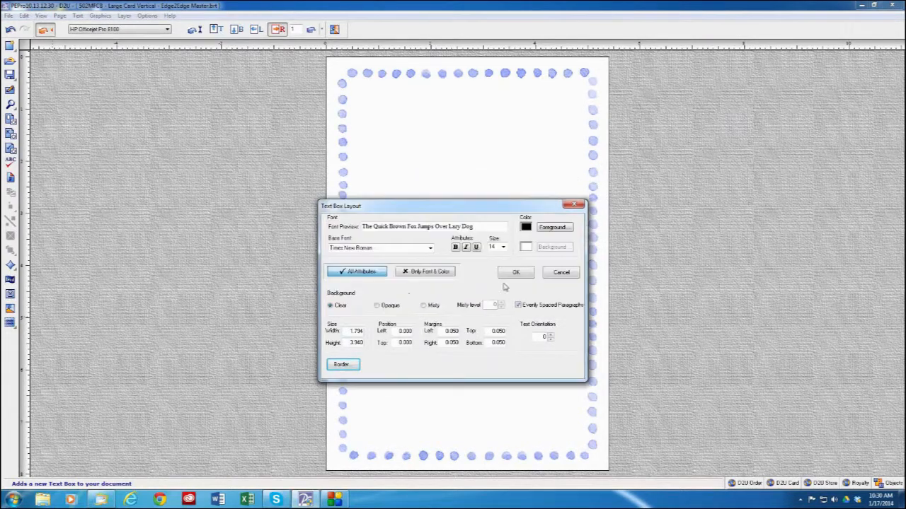
{"action": "left_click", "coordinate": [518, 271]}
{"action": "left_click_drag", "start_coordinate": [443, 286], "coordinate": [585, 446]}
{"action": "left_click", "coordinate": [249, 368]}
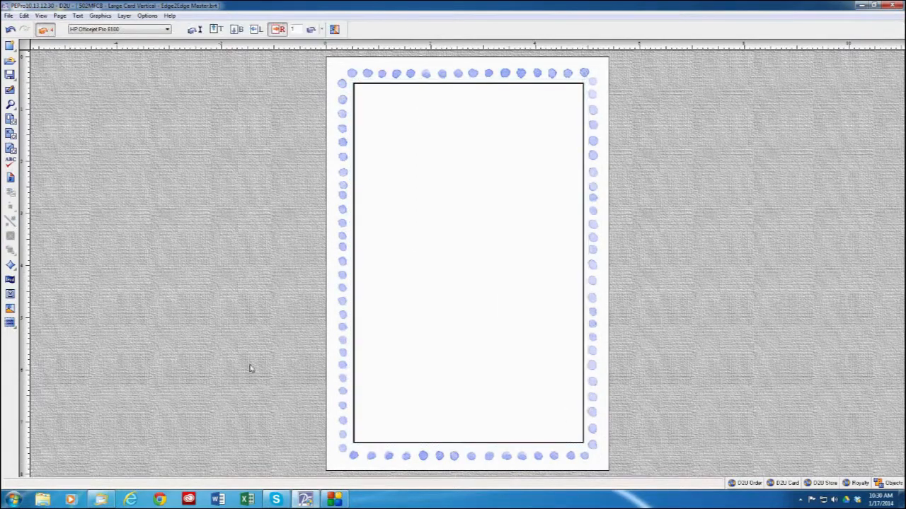
Step: Duplicate the bordered text box and enlarge the copy so its outline surrounds the dotted border
{"action": "left_click", "coordinate": [453, 272]}
{"action": "left_click", "coordinate": [25, 16]}
{"action": "left_click", "coordinate": [38, 50]}
{"action": "left_click_drag", "start_coordinate": [377, 166], "coordinate": [349, 134]}
{"action": "left_click_drag", "start_coordinate": [566, 426], "coordinate": [601, 466]}
{"action": "left_click", "coordinate": [762, 401]}
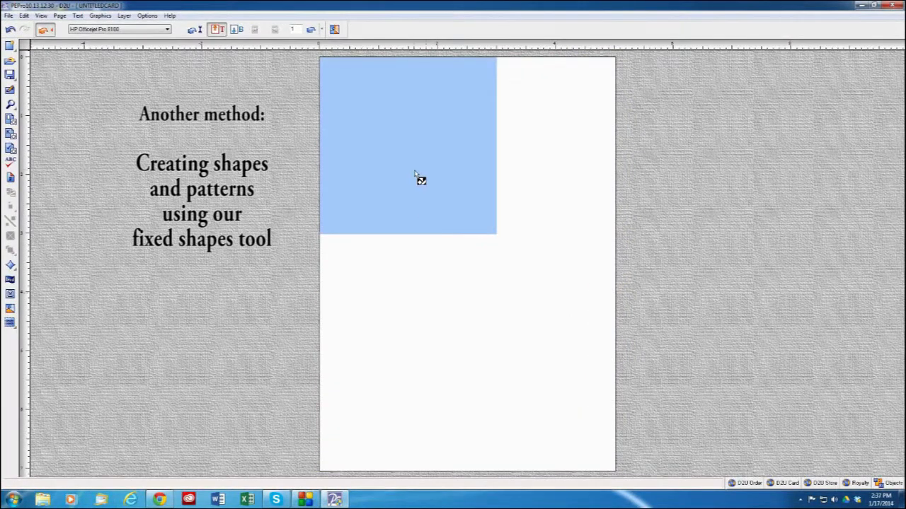
Step: Stretch the light blue fixed-shape square over the whole card page and fill it with solid bright blue
{"action": "left_click", "coordinate": [415, 178]}
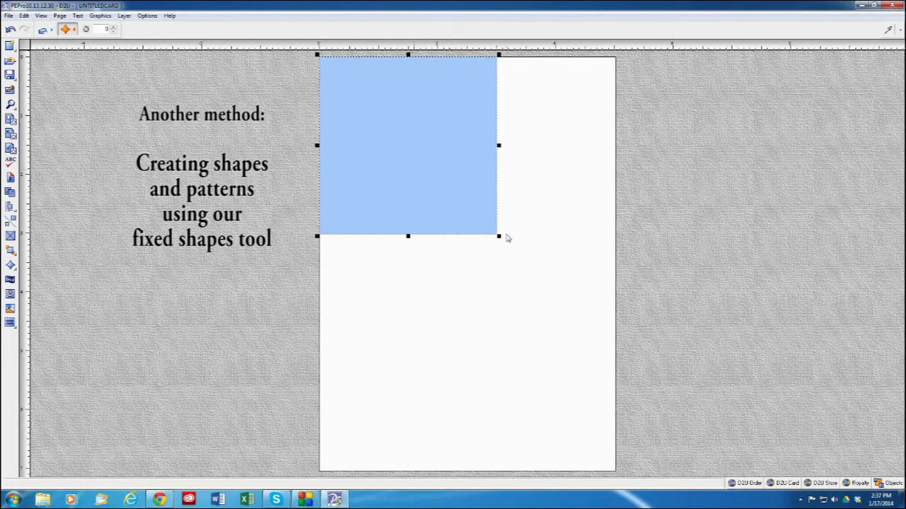
{"action": "left_click_drag", "start_coordinate": [498, 237], "coordinate": [624, 476]}
{"action": "right_click", "coordinate": [491, 346]}
{"action": "left_click", "coordinate": [511, 348]}
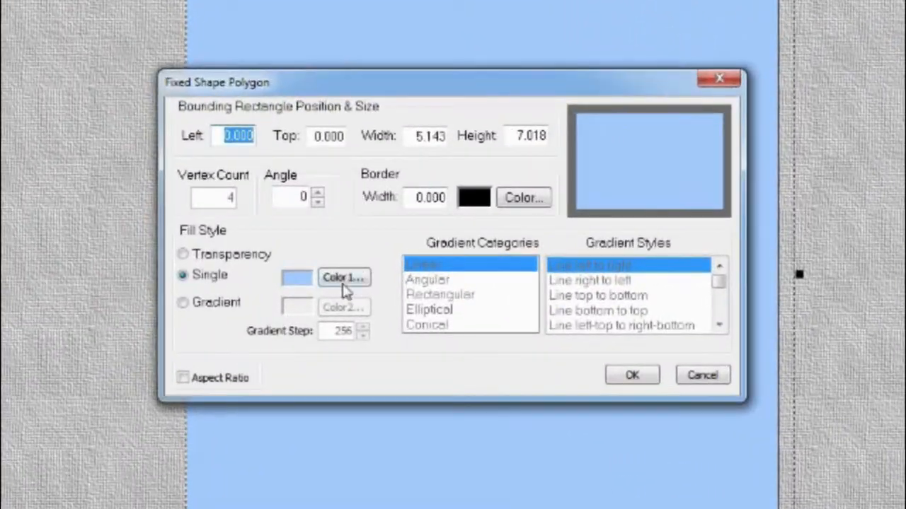
{"action": "left_click", "coordinate": [356, 279]}
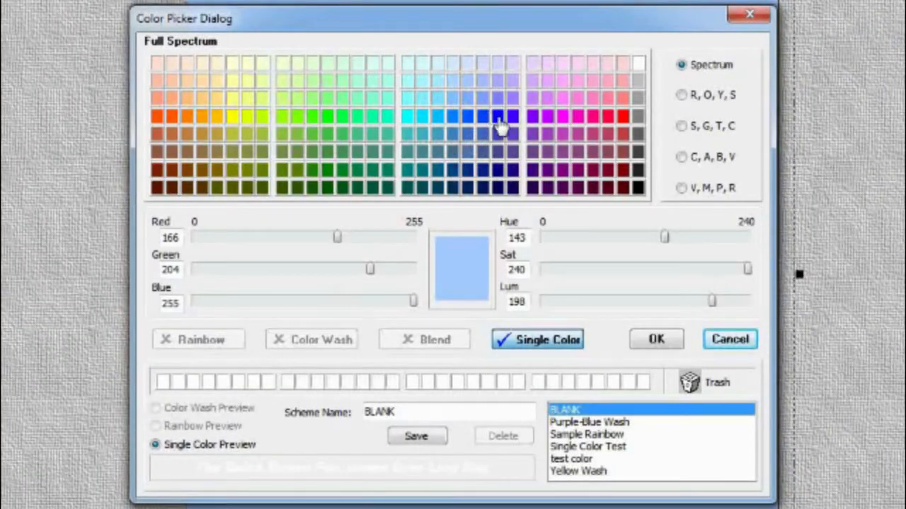
{"action": "left_click", "coordinate": [498, 116]}
{"action": "left_click", "coordinate": [655, 339]}
{"action": "left_click", "coordinate": [611, 380]}
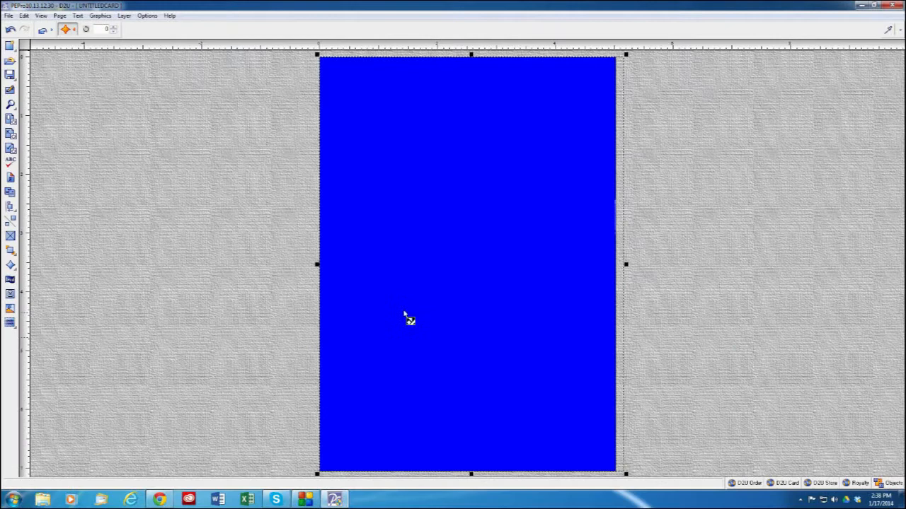
Step: Add a second fixed-shape square and stretch it into a strip about 9.6 wide and 0.4 high along the page's top edge
{"action": "left_click", "coordinate": [9, 267]}
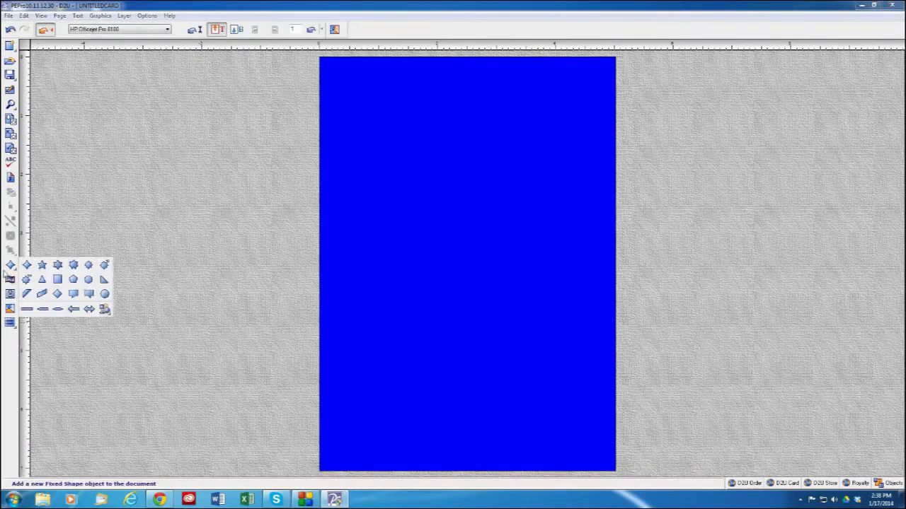
{"action": "left_click", "coordinate": [57, 280]}
{"action": "right_click", "coordinate": [424, 183]}
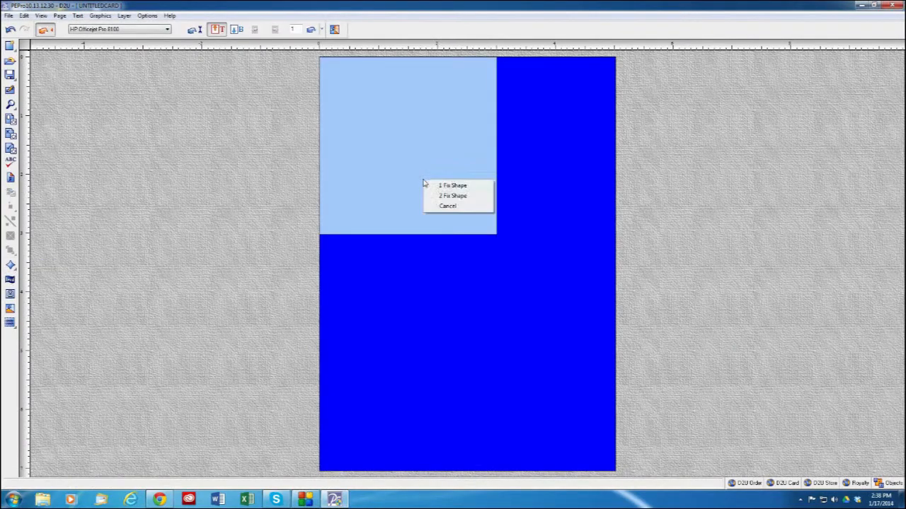
{"action": "left_click", "coordinate": [440, 204]}
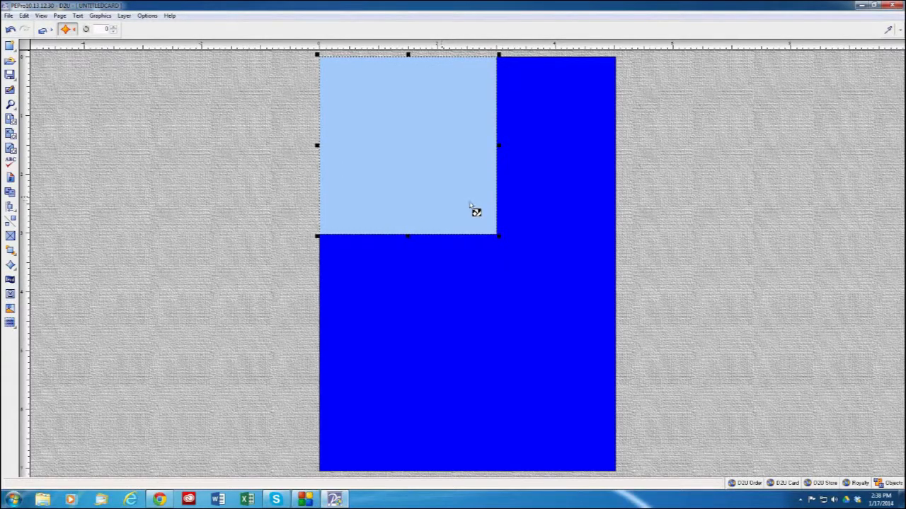
{"action": "left_click_drag", "start_coordinate": [499, 235], "coordinate": [889, 80]}
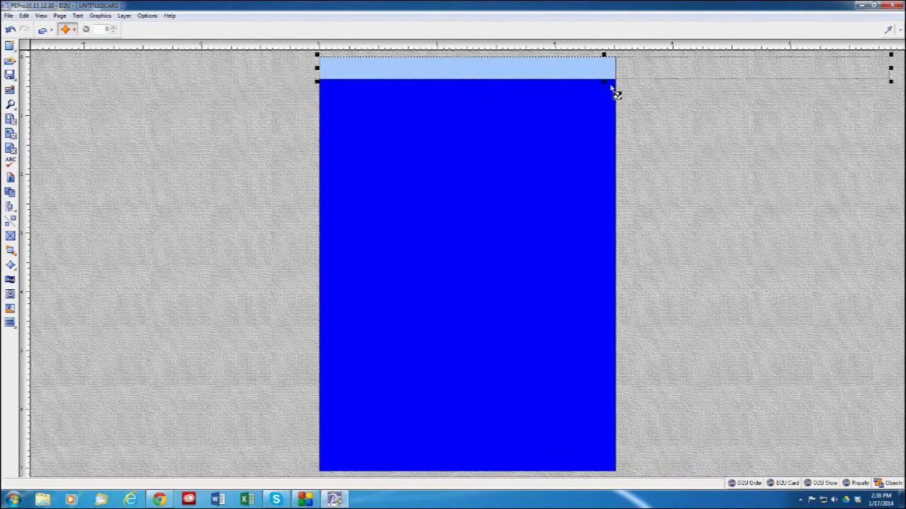
Step: Fill the strip with the single muted blue color 85, 115, 170
{"action": "right_click", "coordinate": [495, 76]}
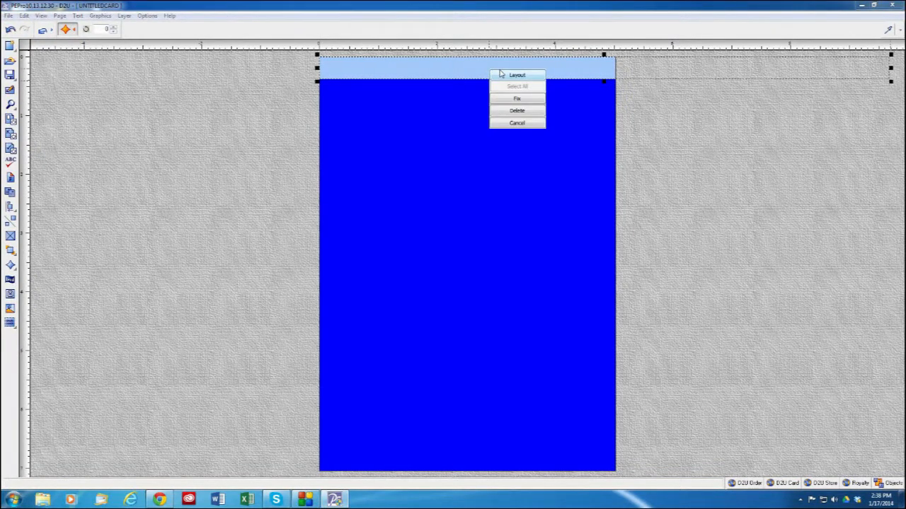
{"action": "left_click", "coordinate": [502, 75]}
{"action": "left_click", "coordinate": [398, 266]}
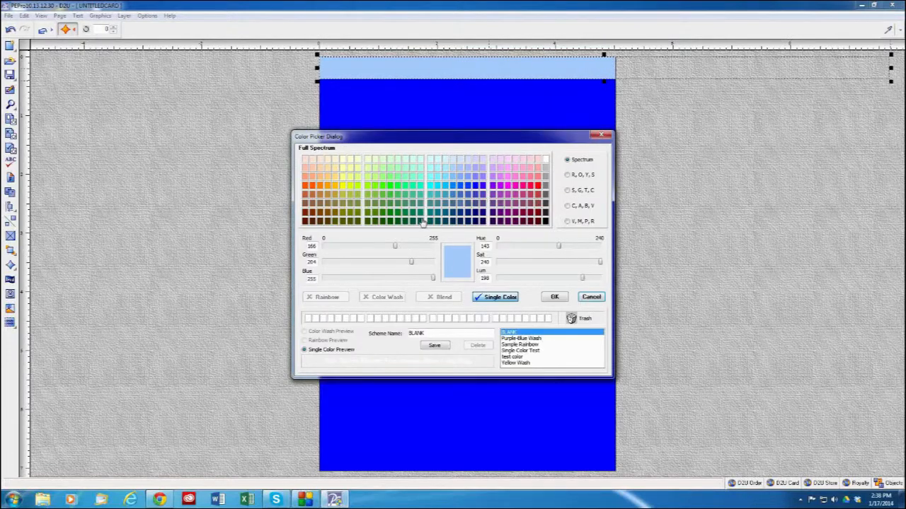
{"action": "left_click", "coordinate": [459, 208]}
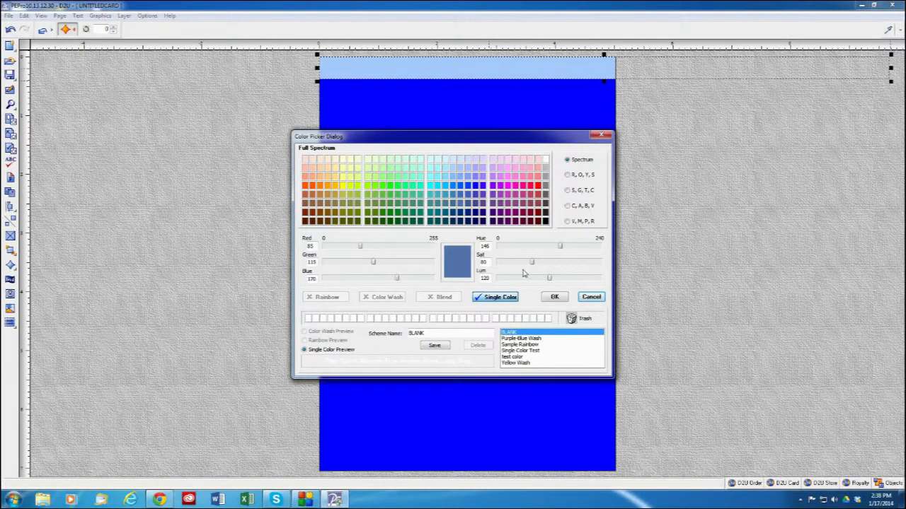
{"action": "left_click", "coordinate": [554, 296]}
{"action": "left_click", "coordinate": [542, 315]}
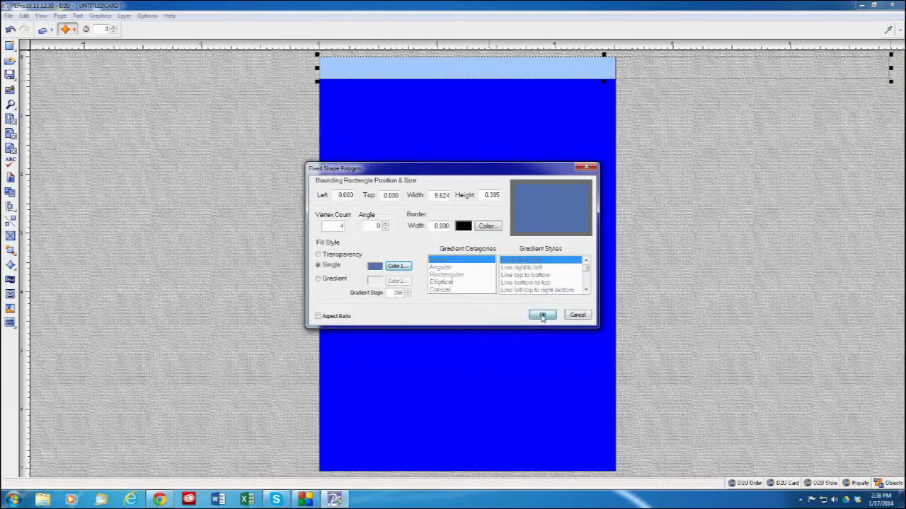
Step: Rotate the strip to 315 degrees and move it diagonally across the page's upper-left corner
{"action": "left_click", "coordinate": [114, 32]}
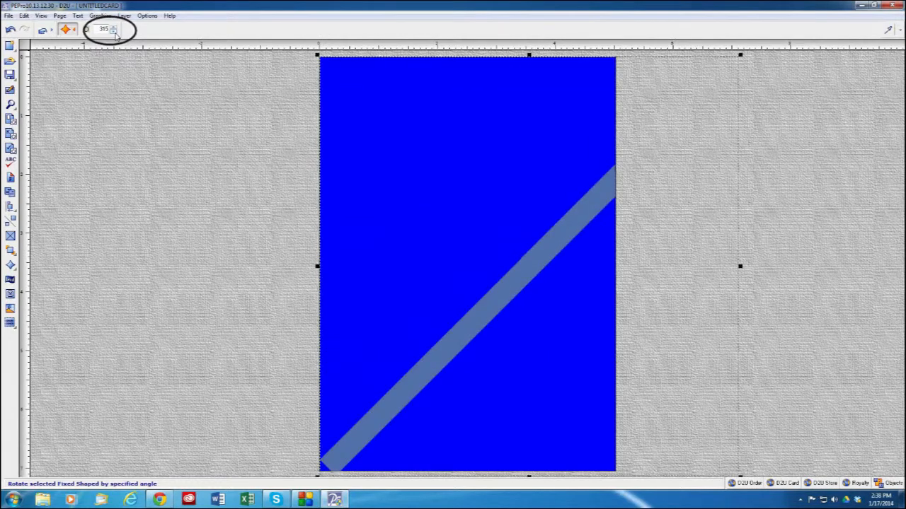
{"action": "left_click_drag", "start_coordinate": [514, 299], "coordinate": [279, 188]}
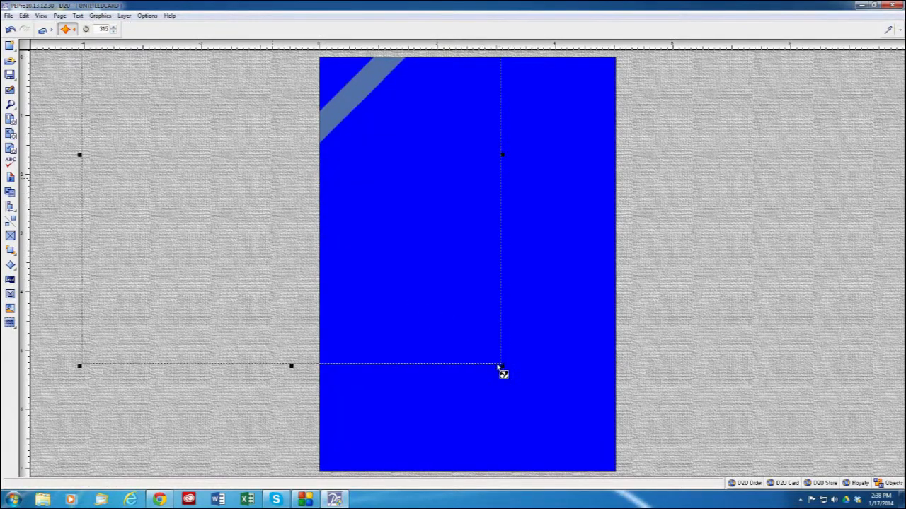
{"action": "left_click_drag", "start_coordinate": [356, 102], "coordinate": [345, 94]}
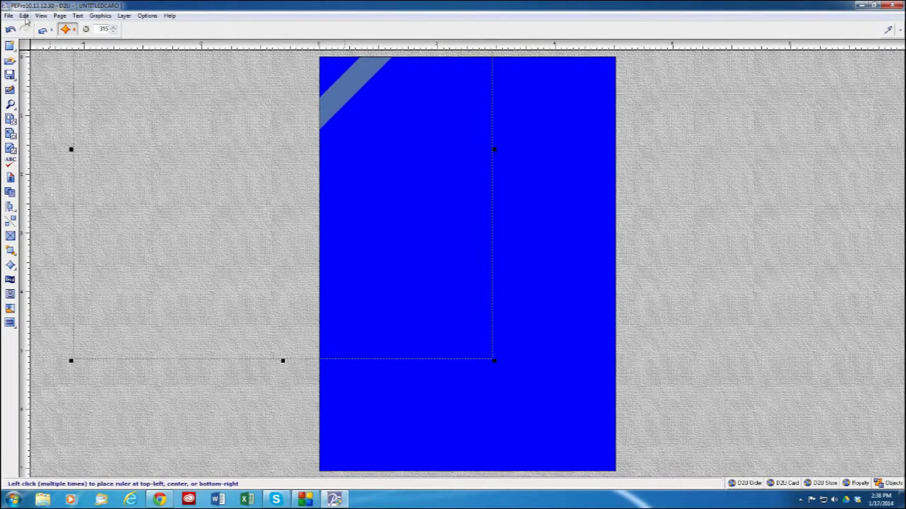
Step: Duplicate the diagonal stripe twice, placing each copy parallel below the previous one with a blue gap between them
{"action": "left_click", "coordinate": [24, 16]}
{"action": "left_click", "coordinate": [44, 51]}
{"action": "left_click_drag", "start_coordinate": [335, 139], "coordinate": [351, 171]}
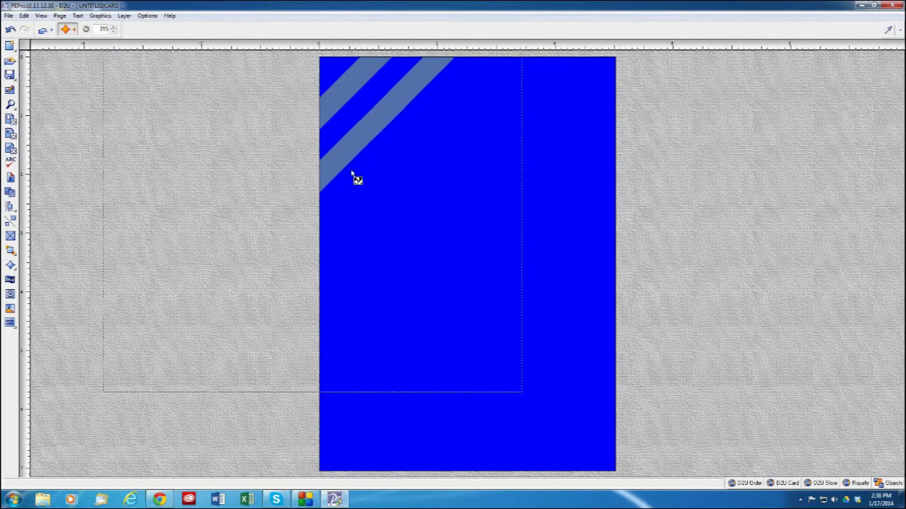
{"action": "left_click", "coordinate": [24, 16]}
{"action": "left_click", "coordinate": [44, 49]}
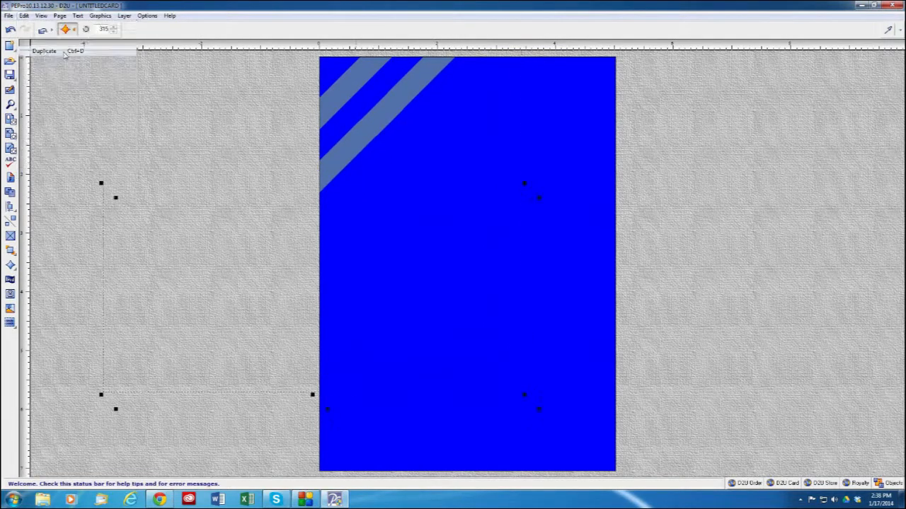
{"action": "left_click_drag", "start_coordinate": [363, 172], "coordinate": [465, 238]}
Step: Keep duplicating the stripe and spacing the copies evenly until diagonal stripes cover the page down to its lower-right corner
{"action": "left_click", "coordinate": [24, 16]}
{"action": "left_click", "coordinate": [44, 49]}
{"action": "left_click", "coordinate": [24, 15]}
{"action": "left_click", "coordinate": [44, 50]}
{"action": "left_click", "coordinate": [25, 16]}
{"action": "left_click", "coordinate": [44, 51]}
{"action": "left_click_drag", "start_coordinate": [434, 293], "coordinate": [452, 310]}
{"action": "left_click", "coordinate": [25, 16]}
{"action": "left_click", "coordinate": [45, 51]}
{"action": "left_click_drag", "start_coordinate": [411, 353], "coordinate": [452, 383]}
{"action": "left_click", "coordinate": [24, 16]}
{"action": "left_click", "coordinate": [44, 51]}
{"action": "left_click_drag", "start_coordinate": [398, 357], "coordinate": [428, 380]}
{"action": "left_click", "coordinate": [24, 15]}
{"action": "left_click", "coordinate": [43, 51]}
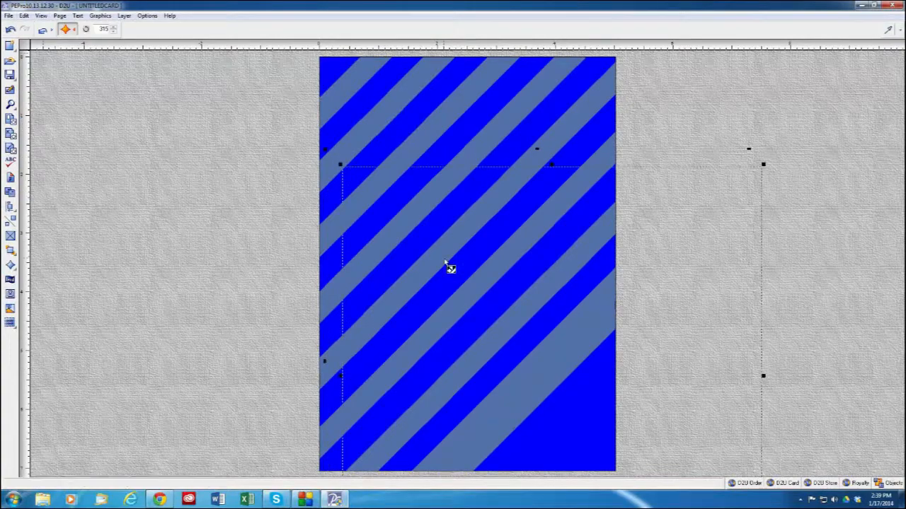
{"action": "left_click_drag", "start_coordinate": [448, 266], "coordinate": [461, 304]}
{"action": "left_click", "coordinate": [24, 16]}
{"action": "left_click", "coordinate": [44, 51]}
{"action": "left_click", "coordinate": [121, 263]}
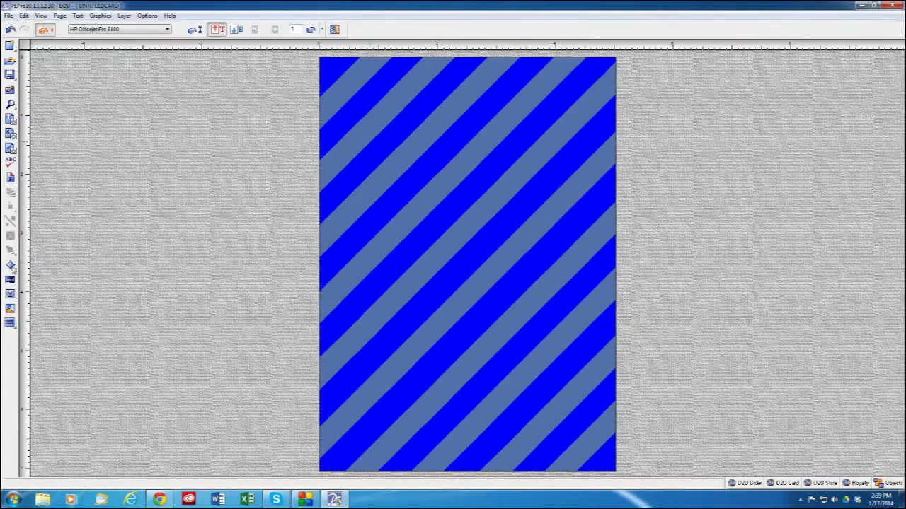
Step: Add a fixed-shape square on top of the stripes and fill it with solid white
{"action": "left_click", "coordinate": [11, 265]}
{"action": "left_click", "coordinate": [58, 280]}
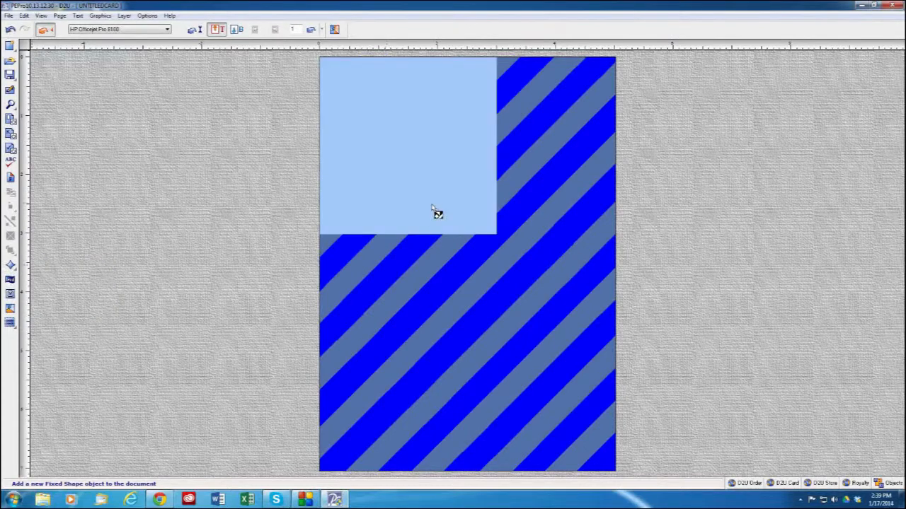
{"action": "right_click", "coordinate": [354, 100]}
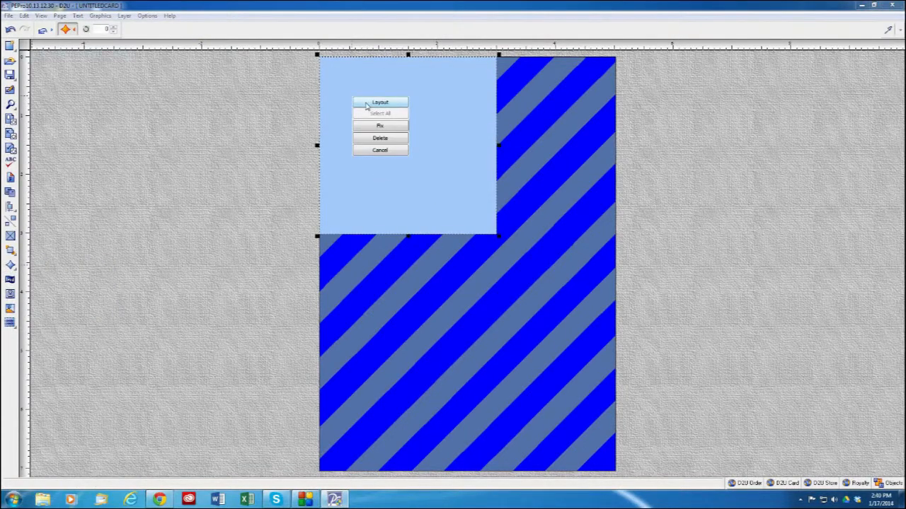
{"action": "left_click", "coordinate": [365, 103]}
{"action": "left_click", "coordinate": [398, 266]}
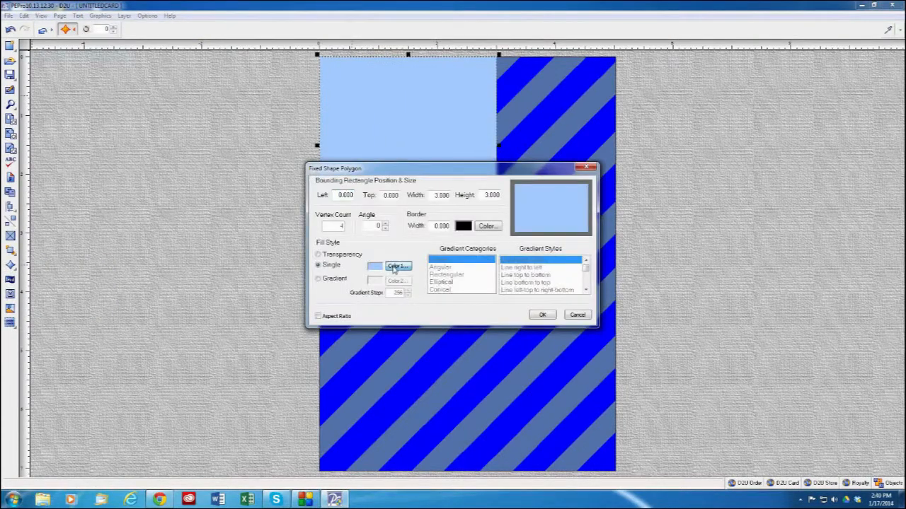
{"action": "left_click", "coordinate": [545, 162]}
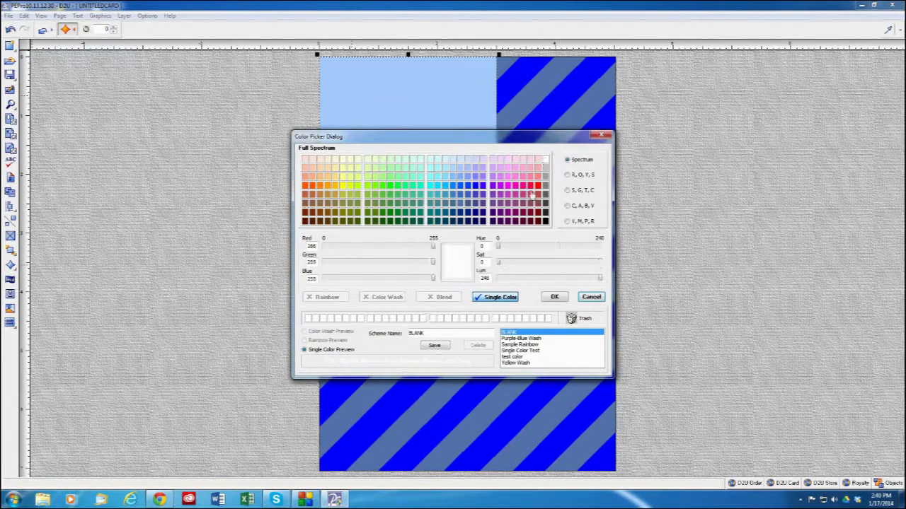
{"action": "left_click", "coordinate": [554, 296]}
{"action": "left_click", "coordinate": [542, 315]}
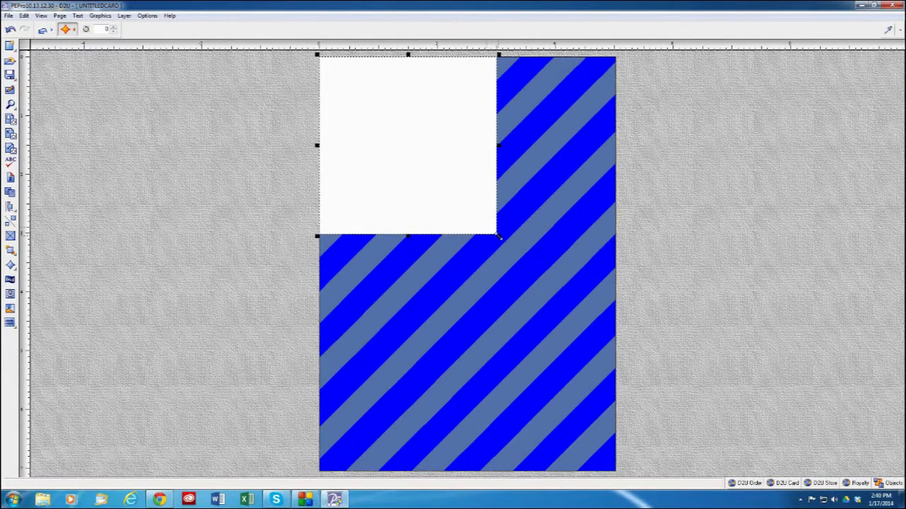
Step: Enlarge the white square to about 4.4 by 5.7 inches and position it so the stripes frame it on all sides
{"action": "left_click_drag", "start_coordinate": [499, 236], "coordinate": [573, 382]}
{"action": "left_click_drag", "start_coordinate": [484, 321], "coordinate": [500, 344]}
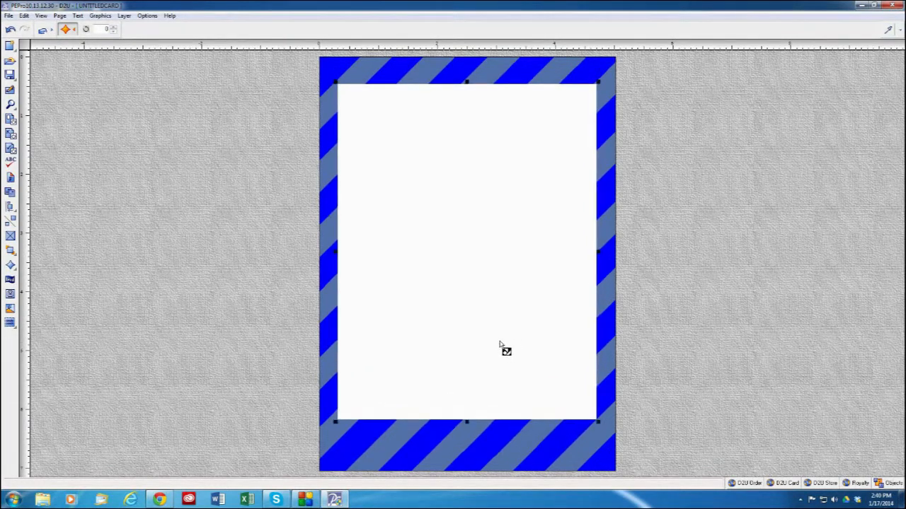
{"action": "left_click", "coordinate": [41, 325]}
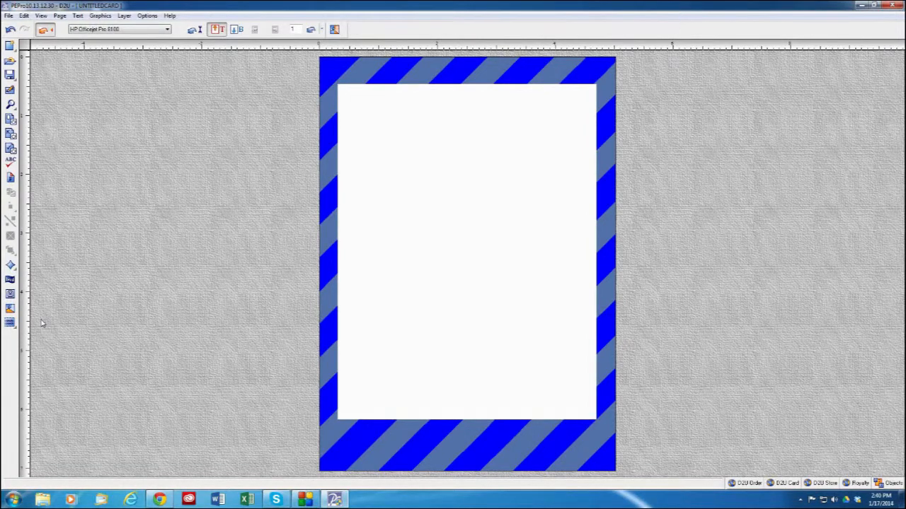
Step: Delete the white rectangle (12 Fix Shape) covering the striped background
{"action": "right_click", "coordinate": [457, 302]}
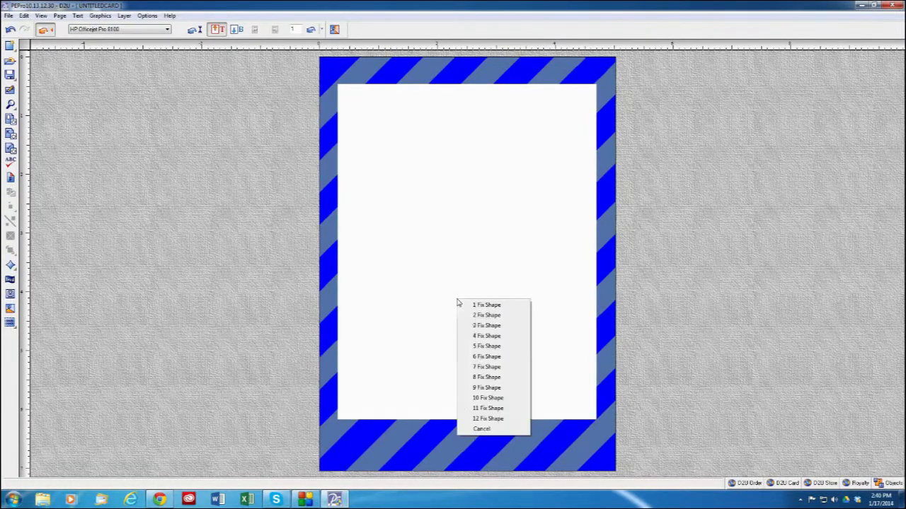
{"action": "left_click", "coordinate": [479, 422]}
{"action": "key", "text": "Delete"}
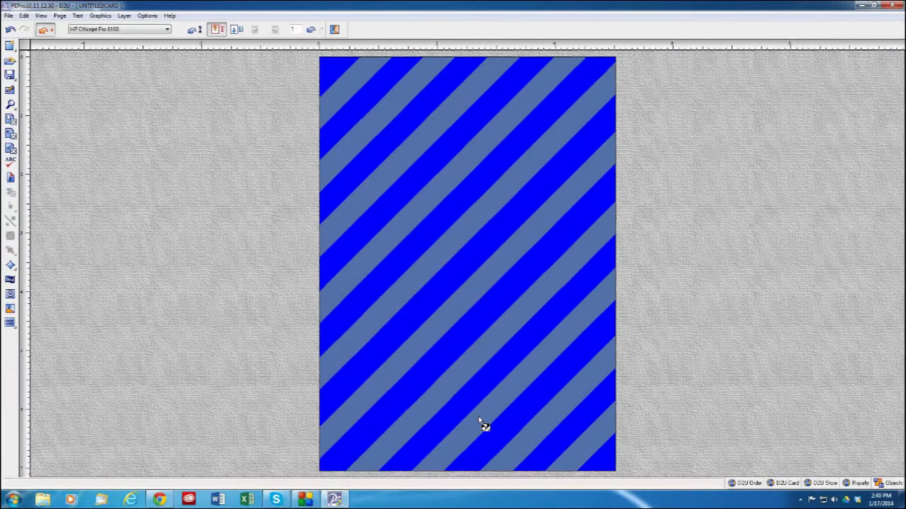
Step: Duplicate the lower-right stripe (11 Fix Shape) and move the copy to the upper-left part of the page
{"action": "left_click", "coordinate": [882, 483]}
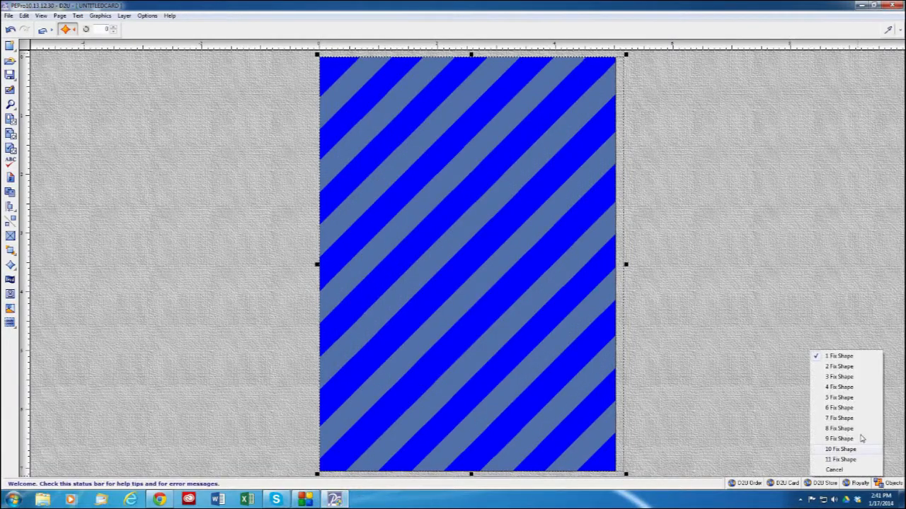
{"action": "left_click", "coordinate": [839, 459]}
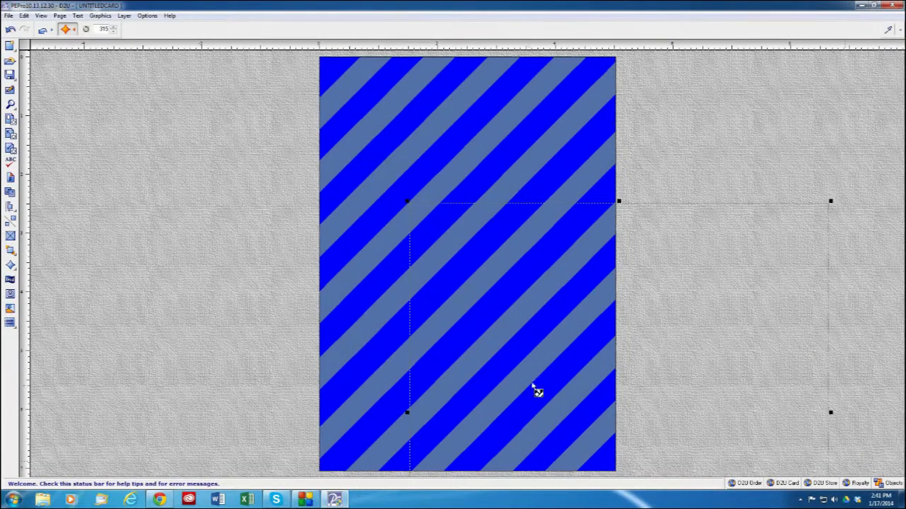
{"action": "left_click", "coordinate": [24, 15]}
{"action": "left_click", "coordinate": [44, 51]}
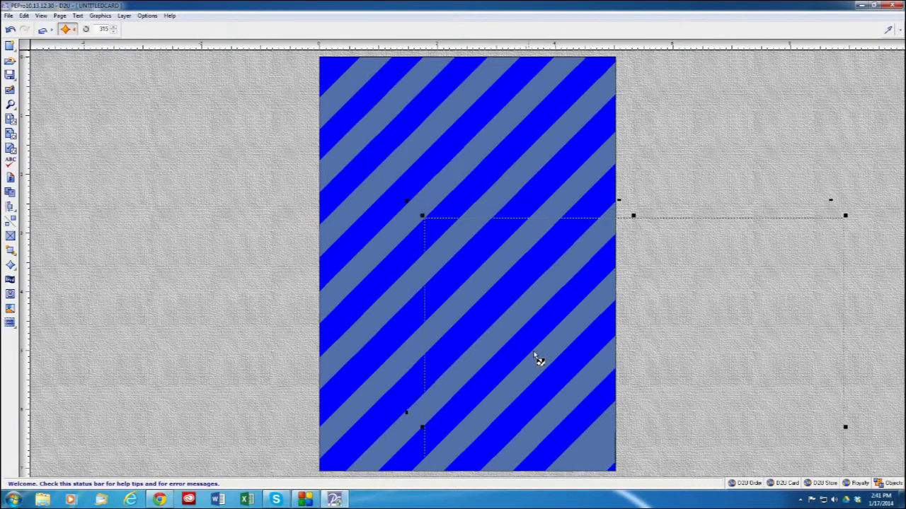
{"action": "mouse_move", "coordinate": [267, 132]}
{"action": "left_mouse_down"}
{"action": "mouse_move", "coordinate": [256, 131]}
{"action": "mouse_move", "coordinate": [255, 145]}
{"action": "left_mouse_up"}
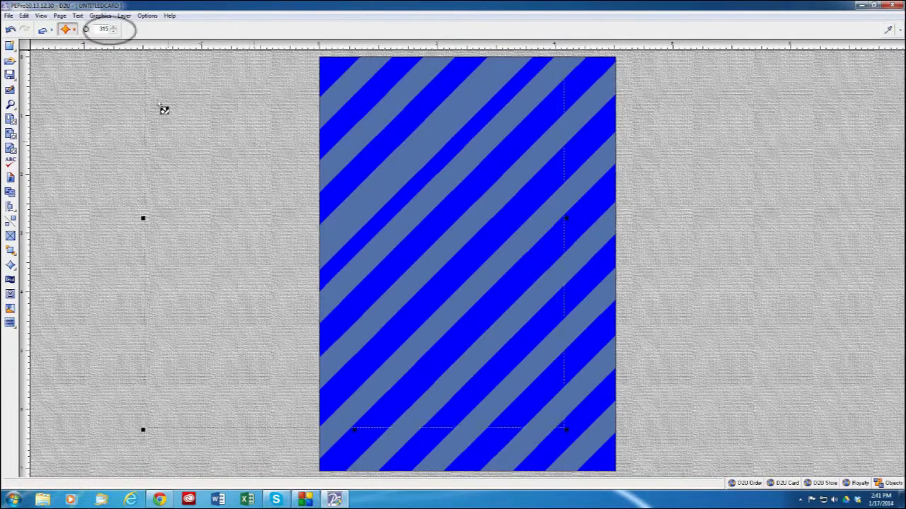
Step: Rotate the copied stripe to 45 degrees so it crosses the others, and move it to the page's upper-right corner
{"action": "left_click", "coordinate": [112, 29]}
{"action": "left_click", "coordinate": [112, 29]}
{"action": "left_click", "coordinate": [111, 29]}
{"action": "left_click", "coordinate": [112, 29]}
{"action": "left_click", "coordinate": [113, 29]}
{"action": "left_click", "coordinate": [112, 29]}
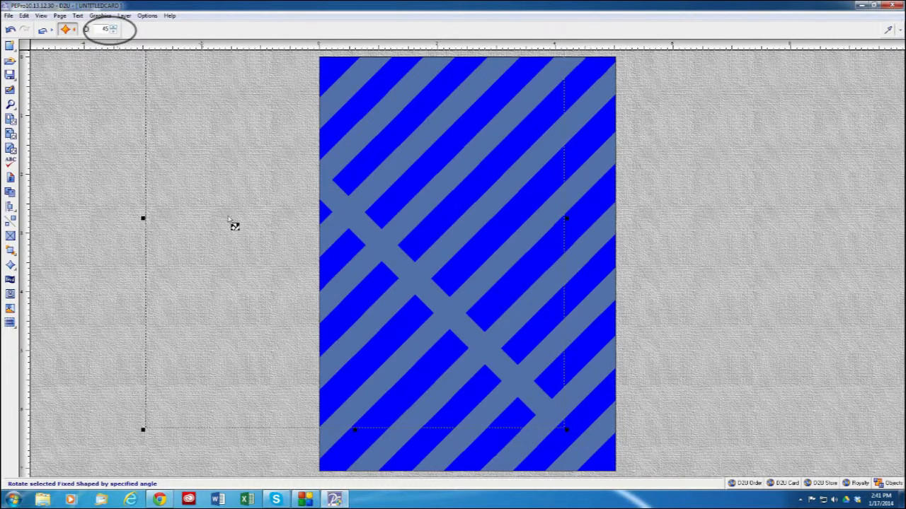
{"action": "left_click_drag", "start_coordinate": [286, 257], "coordinate": [582, 192]}
Step: Fill the crossing stripe in the upper-right corner with solid lime green
{"action": "right_click", "coordinate": [591, 91]}
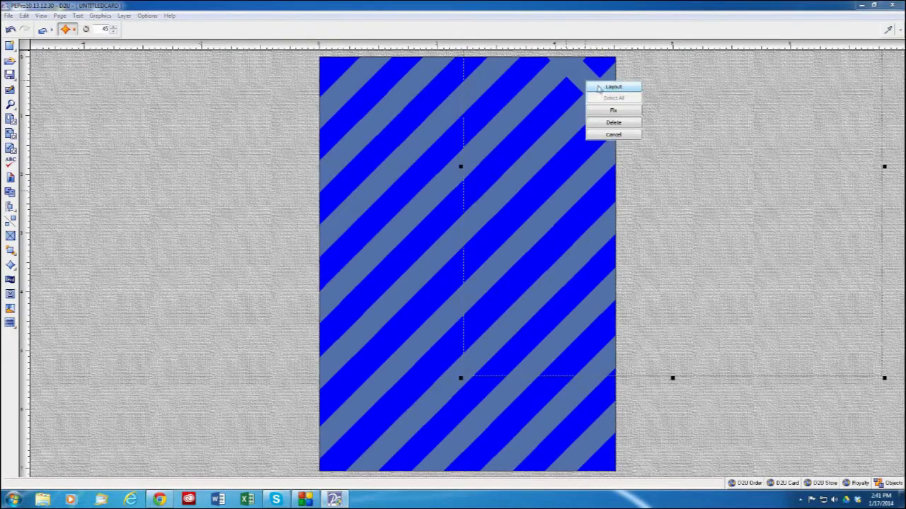
{"action": "left_click", "coordinate": [605, 87]}
{"action": "left_click", "coordinate": [399, 268]}
{"action": "left_click", "coordinate": [368, 187]}
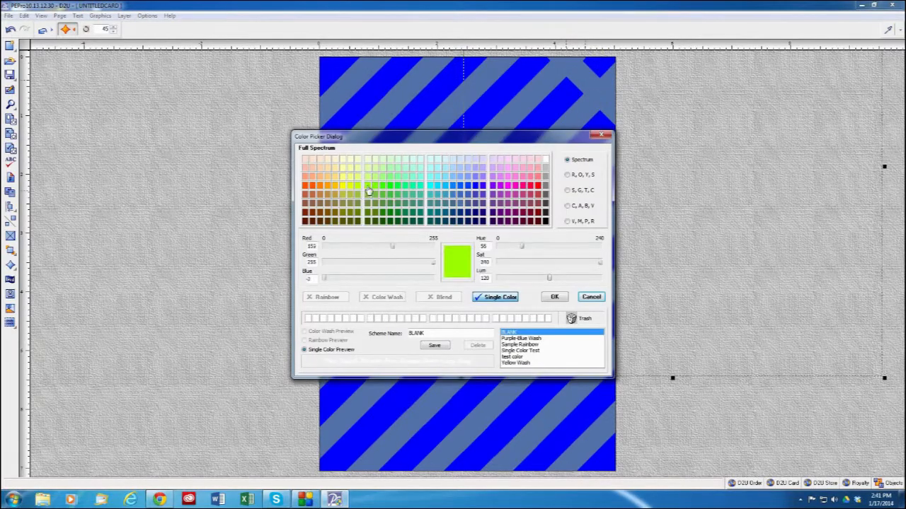
{"action": "left_click", "coordinate": [553, 298]}
{"action": "left_click", "coordinate": [542, 316]}
Step: Keep duplicating the lime green stripe and spacing the copies evenly until they cover the page down to its lower-left corner
{"action": "left_click", "coordinate": [23, 16]}
{"action": "left_click", "coordinate": [38, 52]}
{"action": "left_click_drag", "start_coordinate": [519, 185], "coordinate": [481, 249]}
{"action": "left_click", "coordinate": [24, 16]}
{"action": "left_click", "coordinate": [41, 51]}
{"action": "left_click", "coordinate": [24, 16]}
{"action": "left_click", "coordinate": [41, 52]}
{"action": "left_click_drag", "start_coordinate": [436, 144], "coordinate": [340, 169]}
{"action": "left_click_drag", "start_coordinate": [454, 242], "coordinate": [458, 245]}
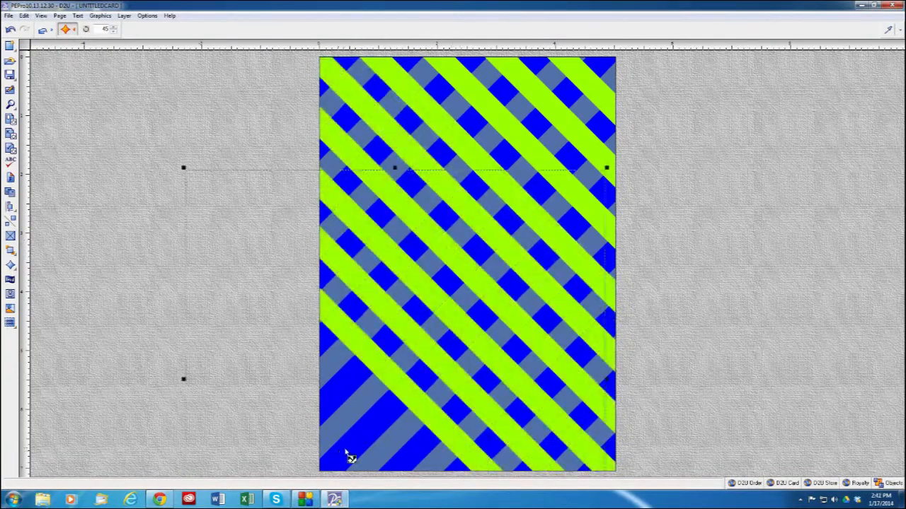
{"action": "left_click_drag", "start_coordinate": [347, 452], "coordinate": [323, 480]}
Step: Add a fixed-shape square on top of the crossed stripes and fill it with solid white
{"action": "left_click", "coordinate": [11, 265]}
{"action": "left_click", "coordinate": [58, 280]}
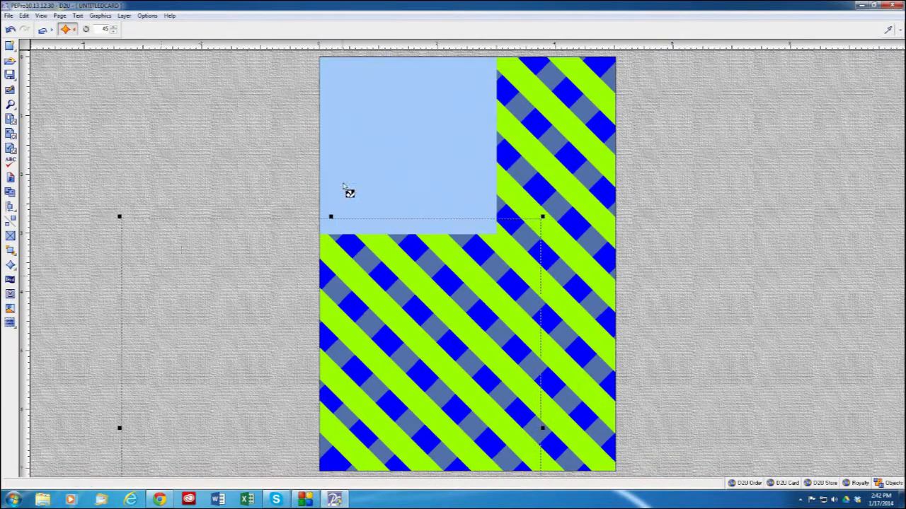
{"action": "right_click", "coordinate": [342, 87]}
{"action": "left_click", "coordinate": [368, 92]}
{"action": "left_click", "coordinate": [397, 268]}
{"action": "left_click", "coordinate": [547, 161]}
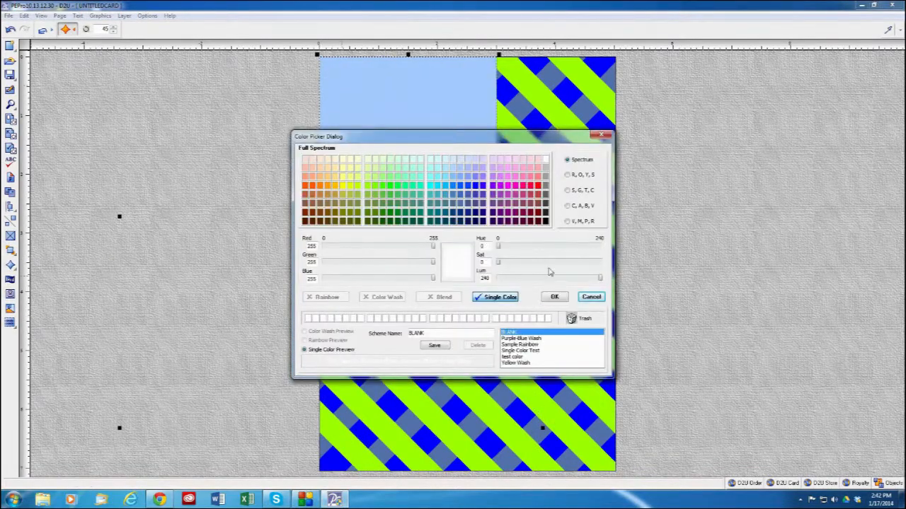
{"action": "left_click", "coordinate": [554, 297]}
{"action": "left_click", "coordinate": [541, 316]}
Step: Enlarge the white square to about 4.3 by 5.7 inches and position it so the plaid pattern frames it on all sides
{"action": "right_click", "coordinate": [419, 201]}
{"action": "left_click", "coordinate": [412, 117]}
{"action": "left_click_drag", "start_coordinate": [379, 140], "coordinate": [399, 167]}
{"action": "left_click_drag", "start_coordinate": [520, 267], "coordinate": [592, 421]}
{"action": "left_click", "coordinate": [44, 350]}
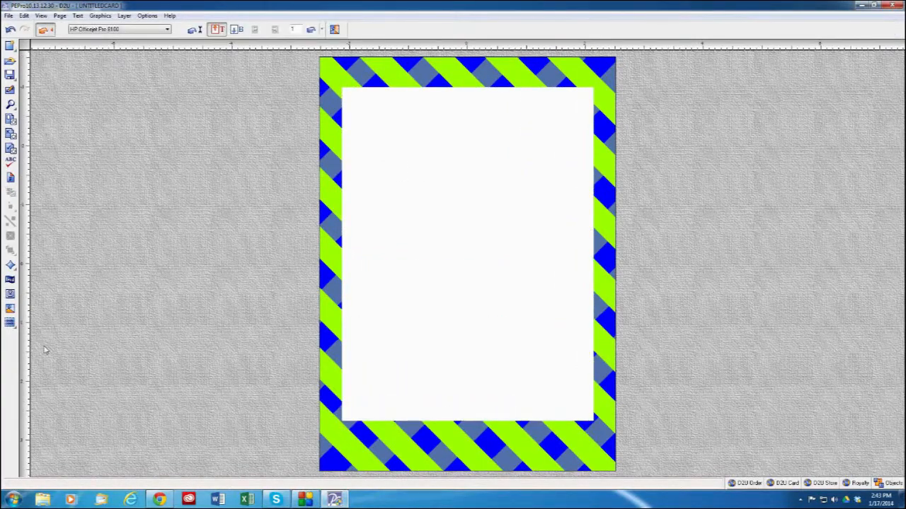